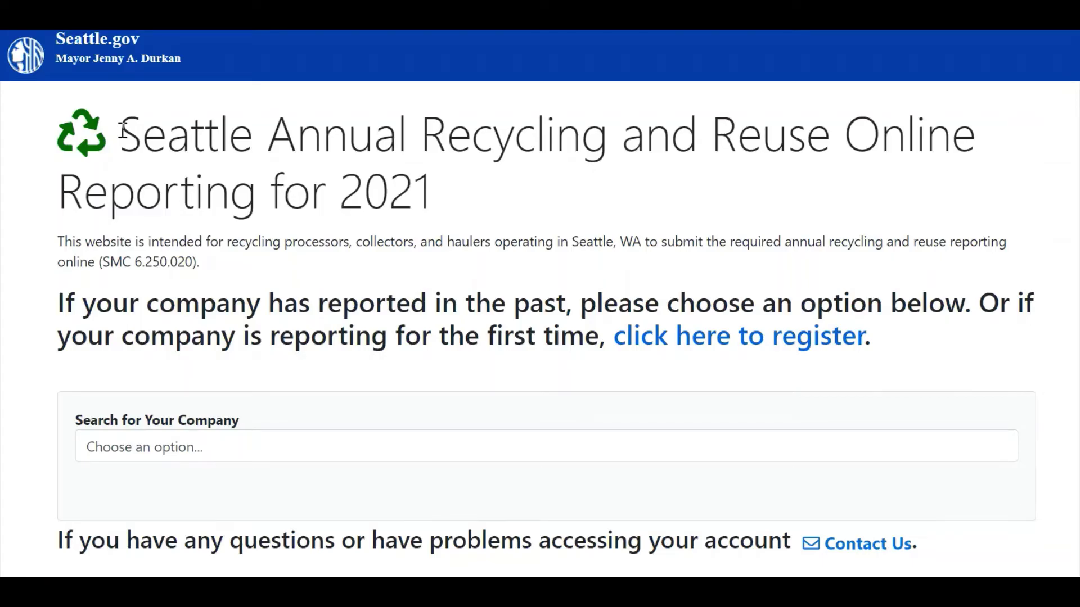
# Step: Highlight the page title, site description and search label, then open the new-company registration form
pyautogui.moveTo(122, 129); pyautogui.dragTo(428, 194)
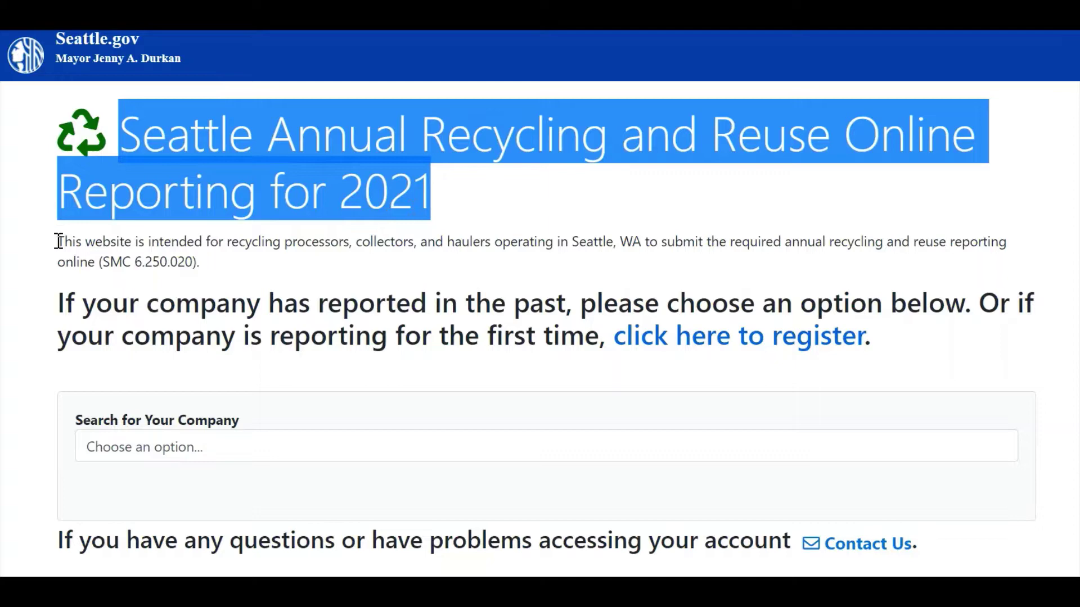
pyautogui.moveTo(58, 241); pyautogui.dragTo(206, 269)
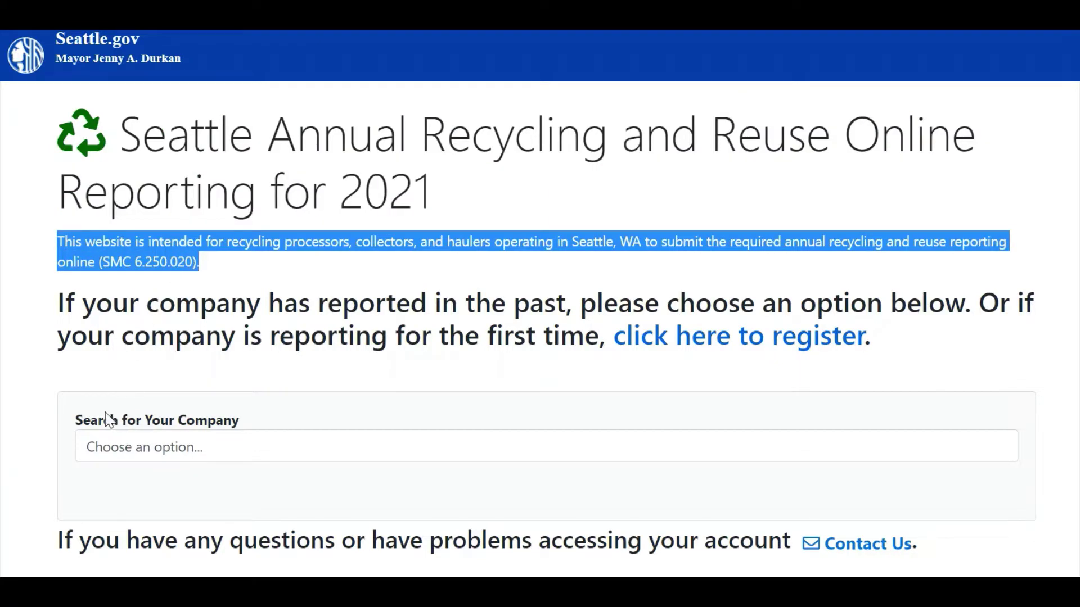
pyautogui.moveTo(78, 425); pyautogui.dragTo(225, 444)
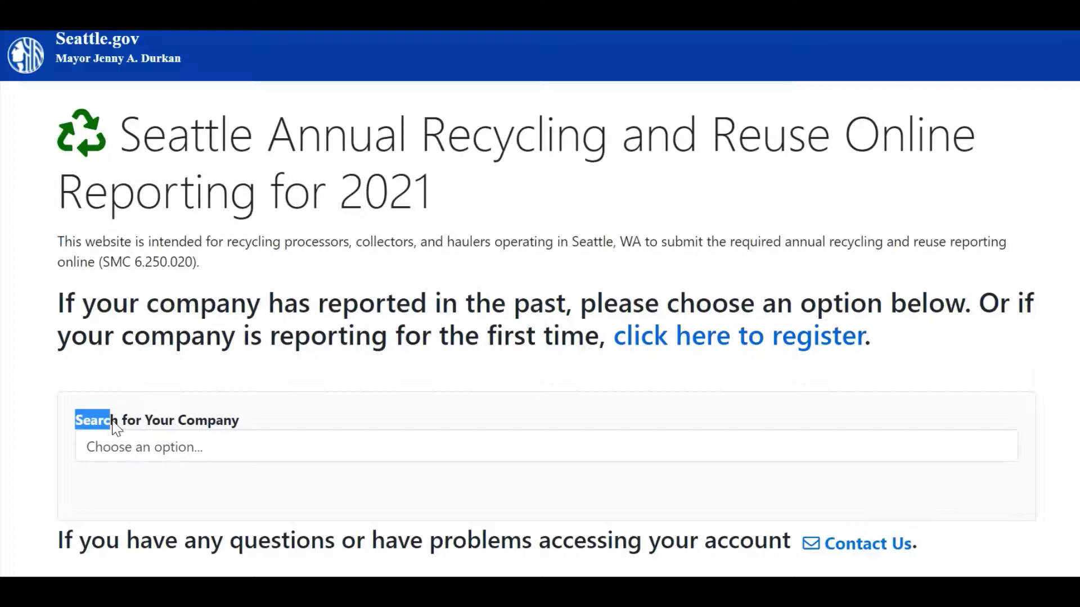
pyautogui.moveTo(113, 423); pyautogui.dragTo(218, 444)
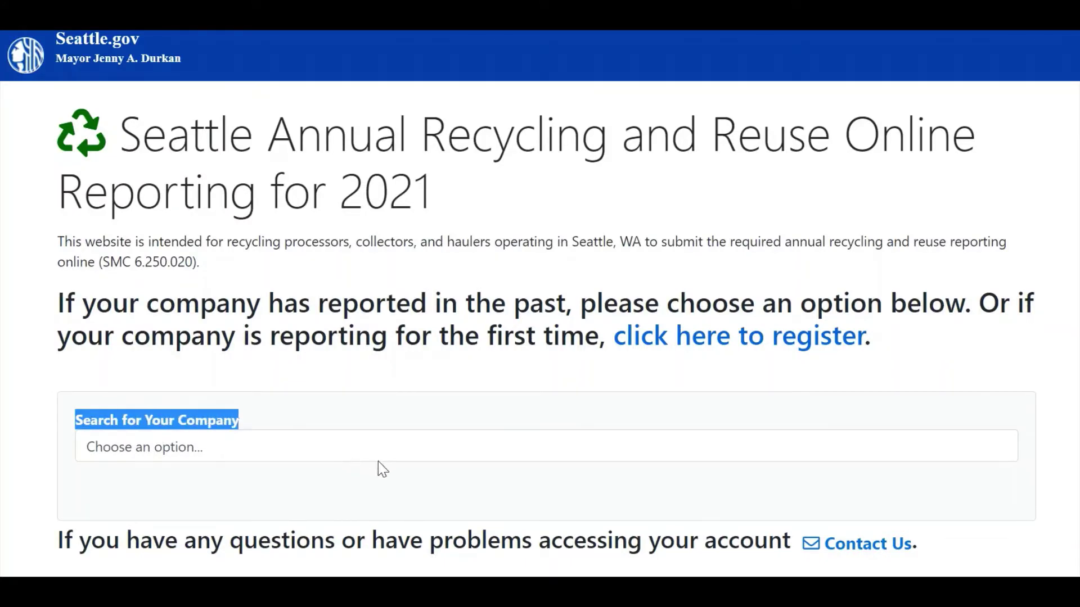
pyautogui.click(613, 338)
pyautogui.moveTo(613, 337); pyautogui.dragTo(808, 349)
pyautogui.click(808, 349)
# Step: Enter company name 'SPU Recycler Test', the contact's name, title 'Owner' and telephone number
pyautogui.click(603, 270)
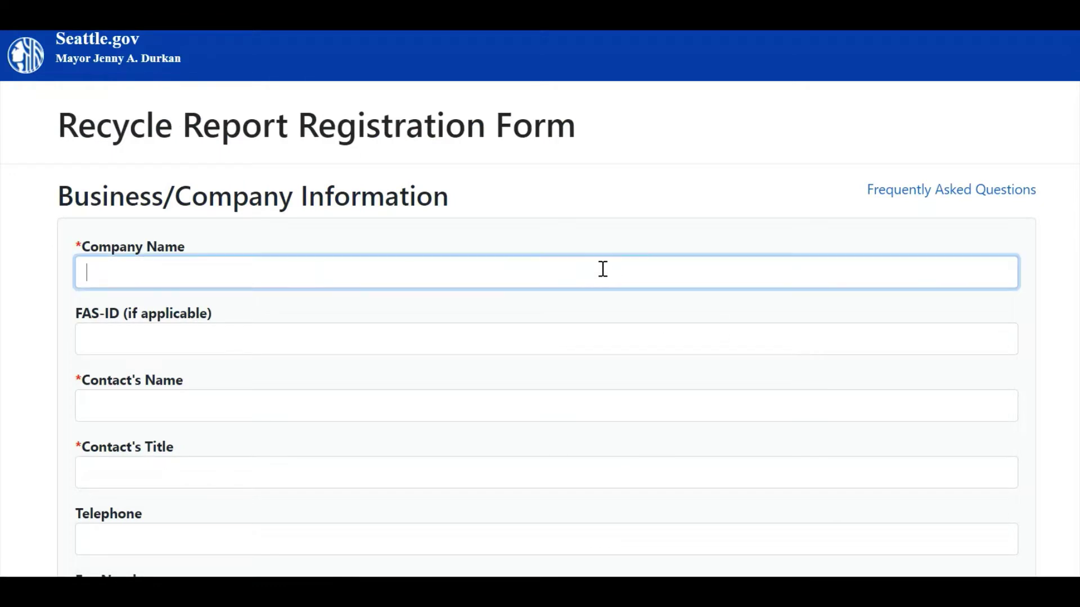
pyautogui.write('SPU Recycler Test')
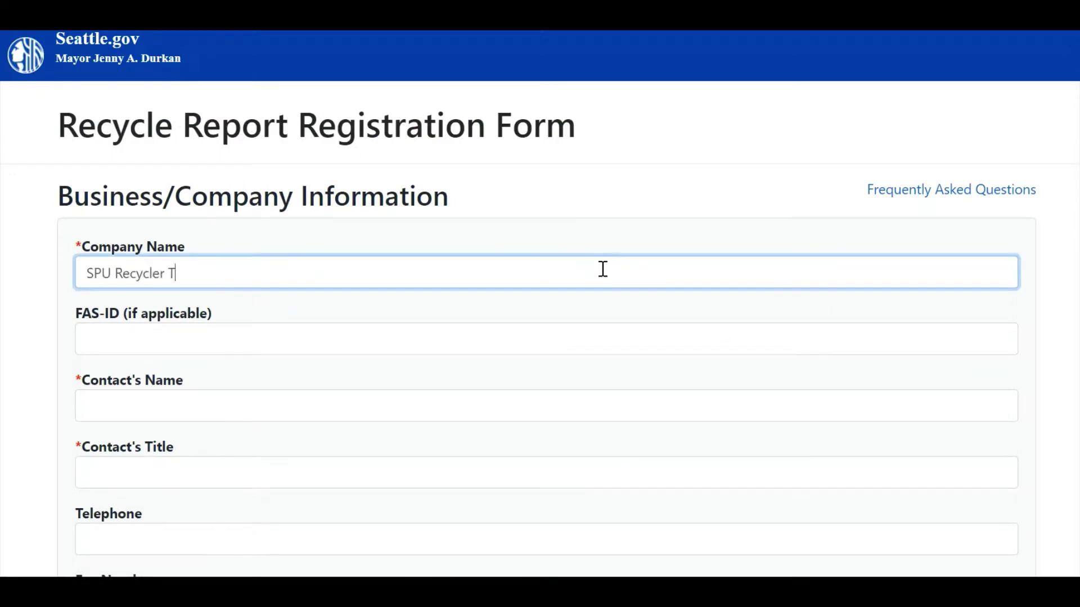
pyautogui.press('Tab')
pyautogui.press('Tab')
pyautogui.write('ABC')
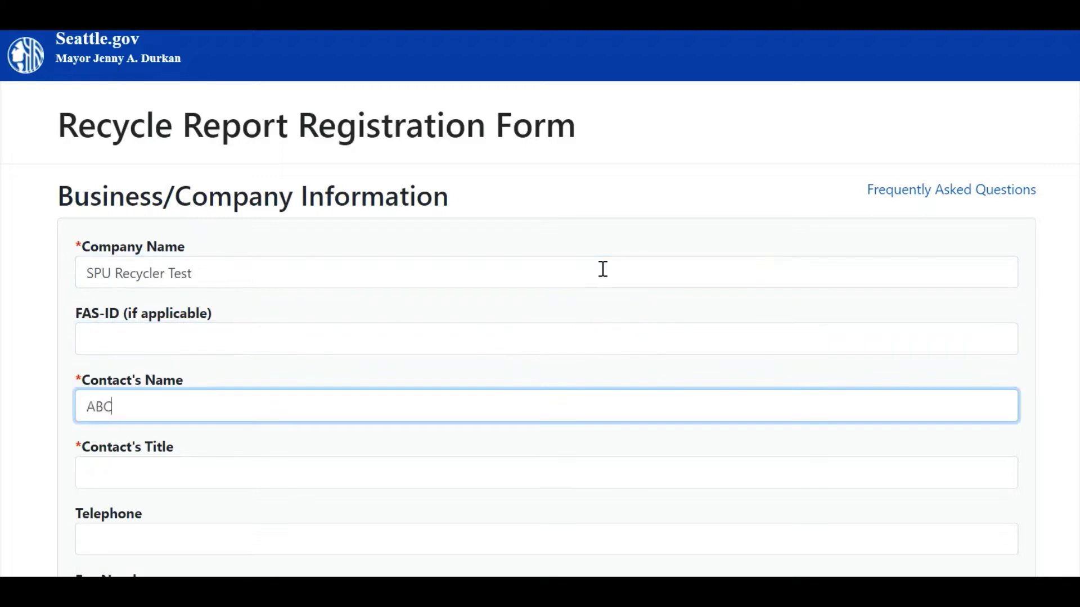
pyautogui.press('Tab')
pyautogui.write('Owner')
pyautogui.press('Tab')
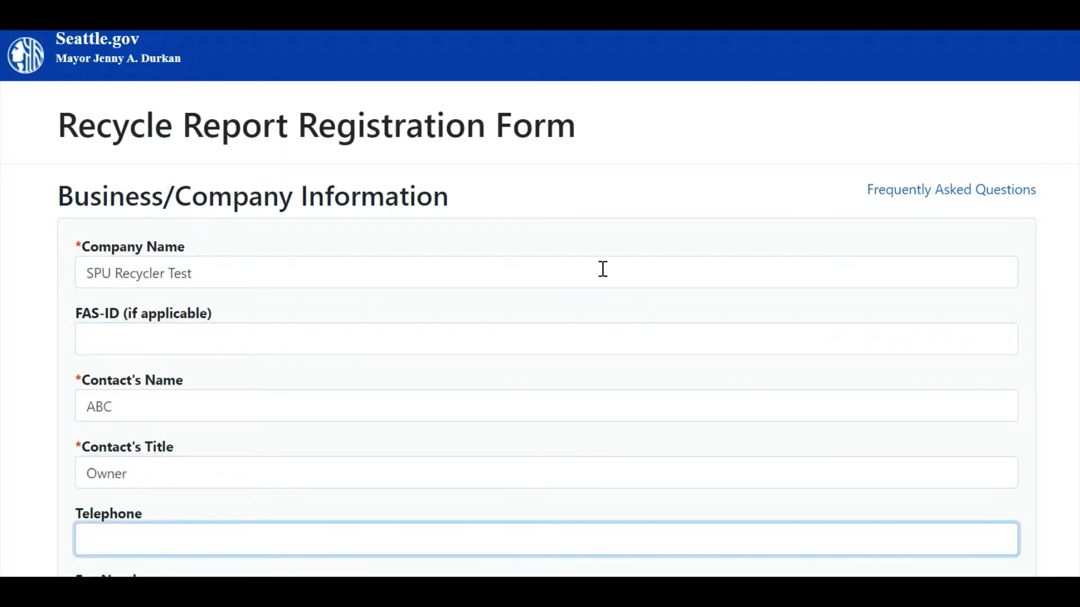
pyautogui.write('(206) 123 - 4567')
# Step: Fill in the contact's e-mail and the mailing street address, city, state and zip code
pyautogui.scroll(-5, 596, 276)
pyautogui.scroll(-1, 596, 279)
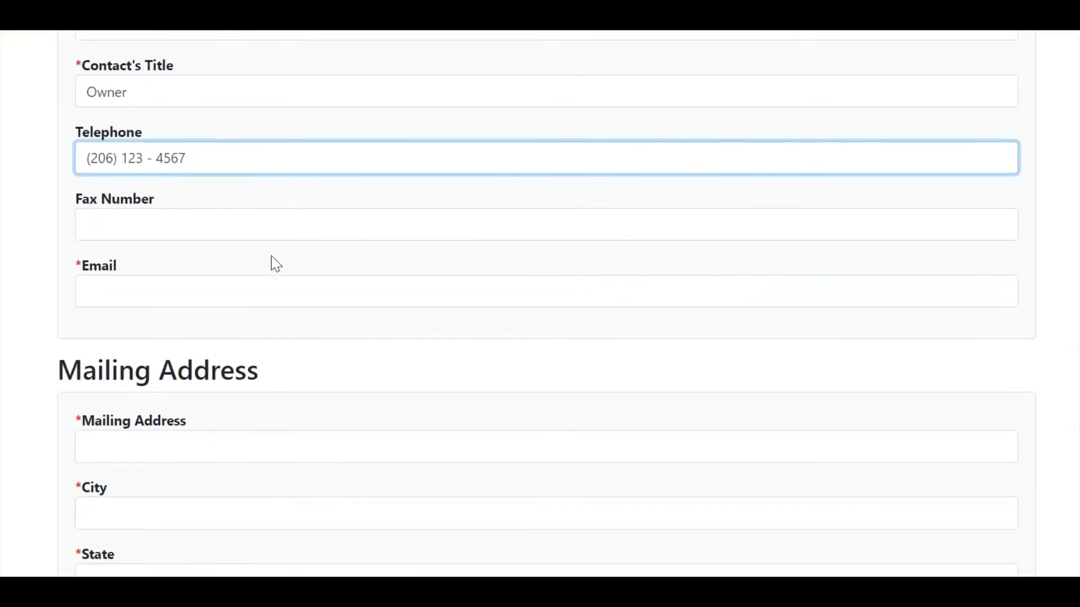
pyautogui.click(281, 284)
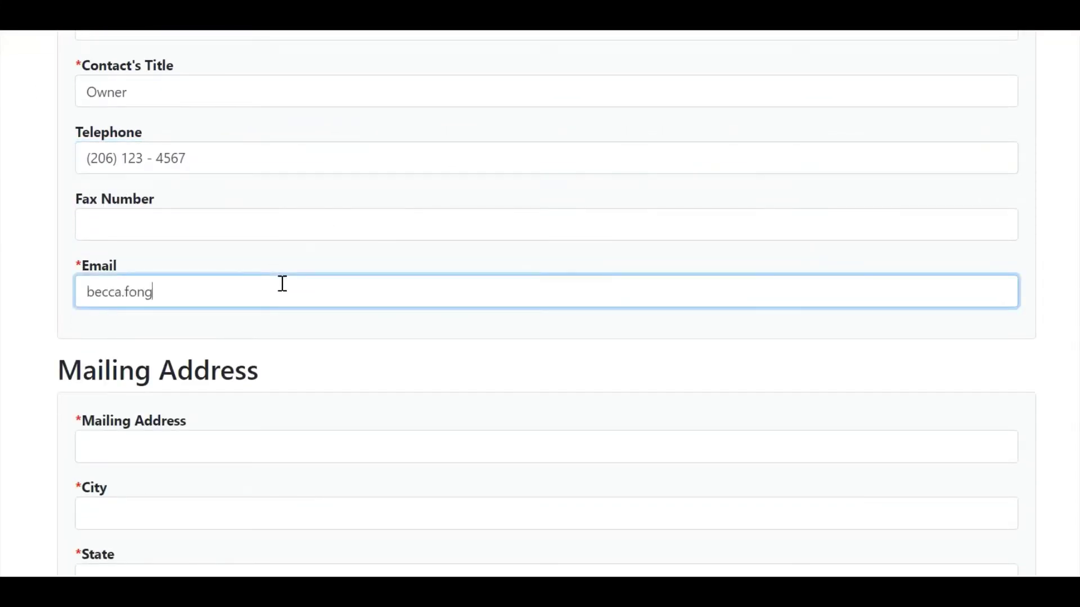
pyautogui.press('Tab')
pyautogui.write('123')
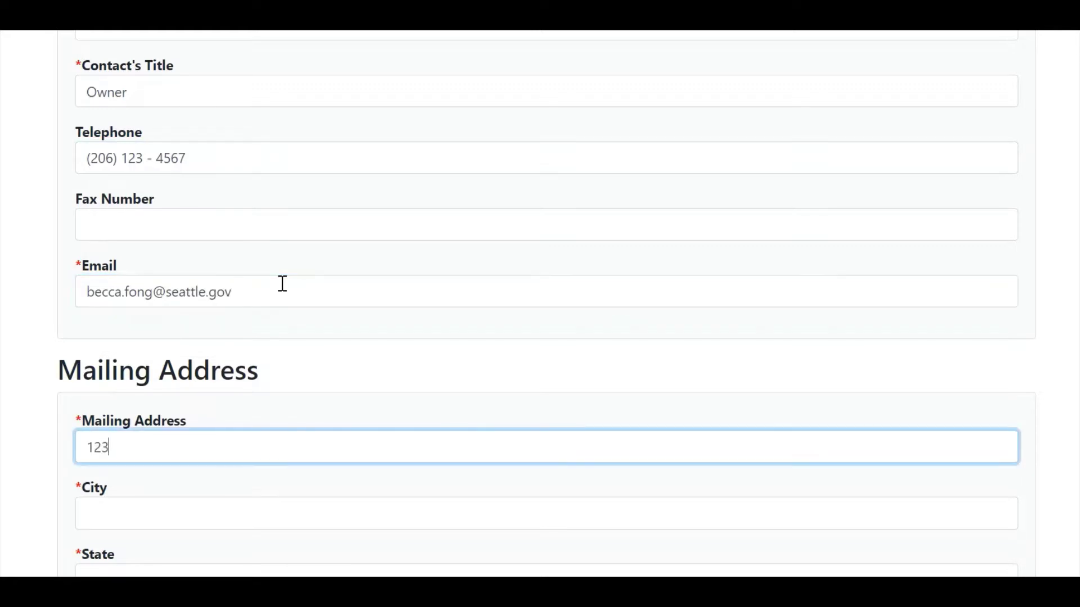
pyautogui.write(' SW 45th Street')
pyautogui.press('Tab')
pyautogui.write('Seattle')
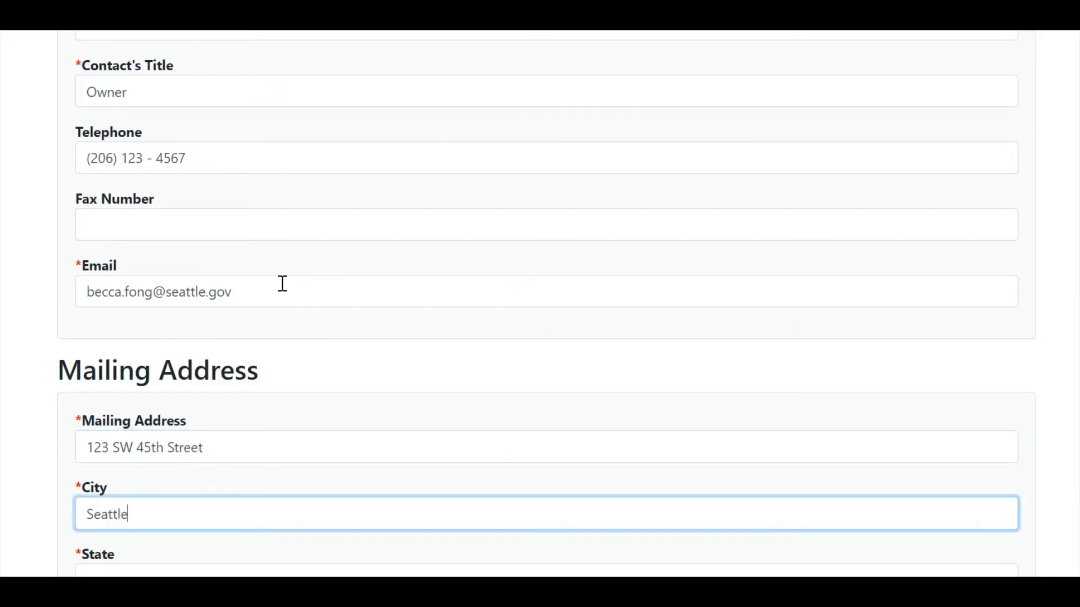
pyautogui.scroll(-3, 283, 284)
pyautogui.scroll(-4, 283, 284)
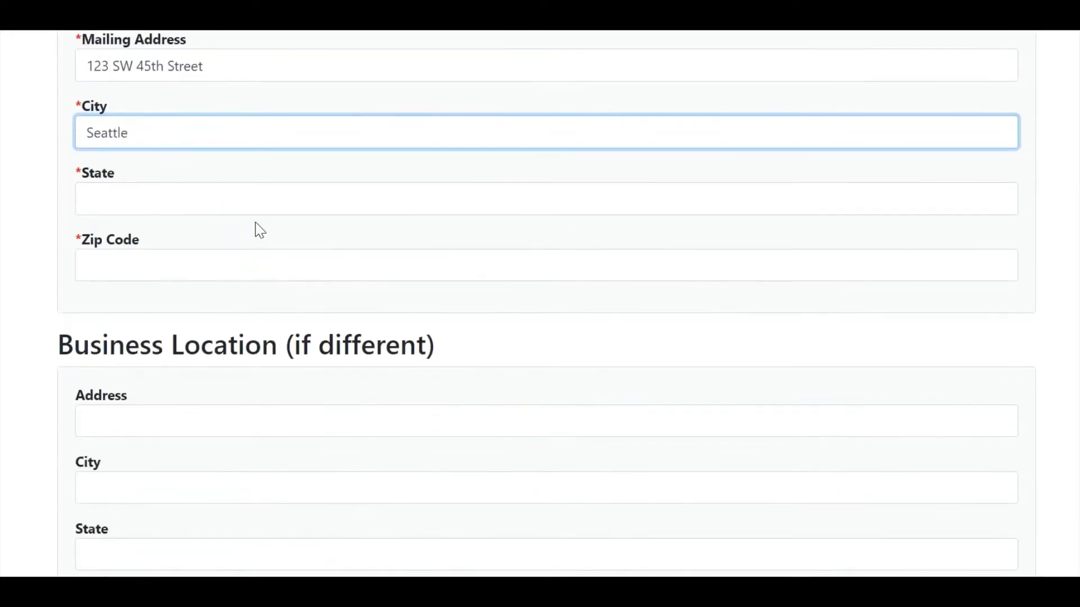
pyautogui.click(265, 209)
pyautogui.write('WA')
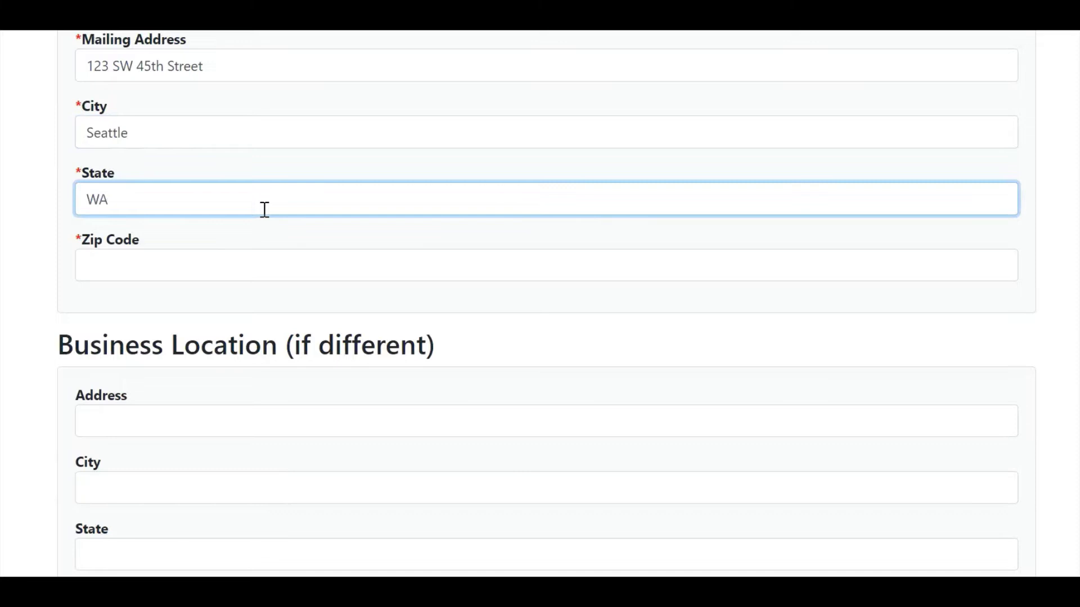
pyautogui.press('Tab')
pyautogui.write('98126')
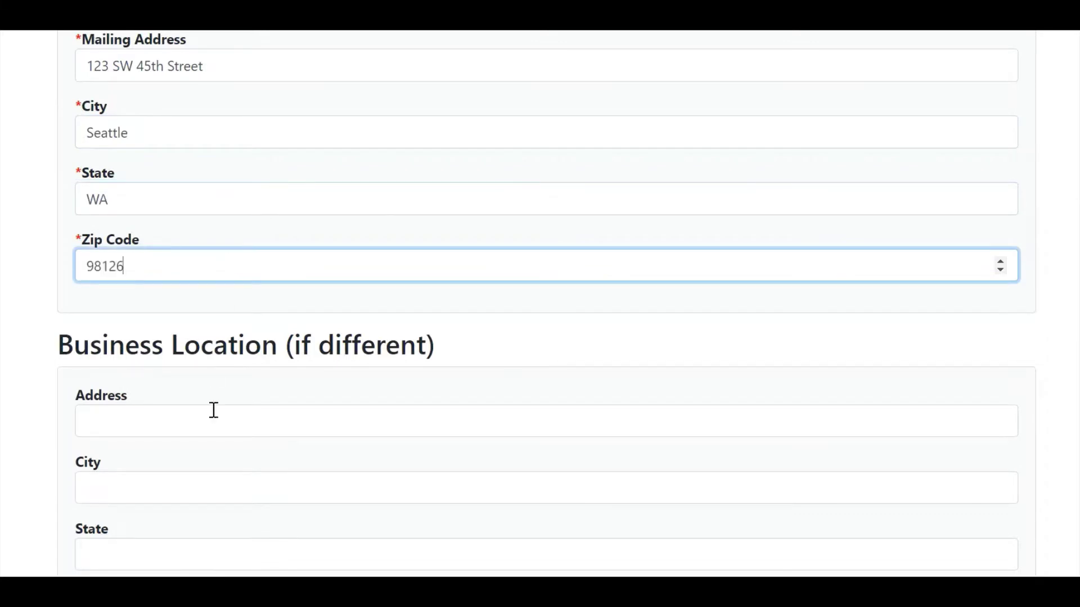
pyautogui.scroll(-2, 216, 413)
# Step: Tick 'Are you a Processor?' for the business and submit the registration
pyautogui.scroll(-8, 222, 311)
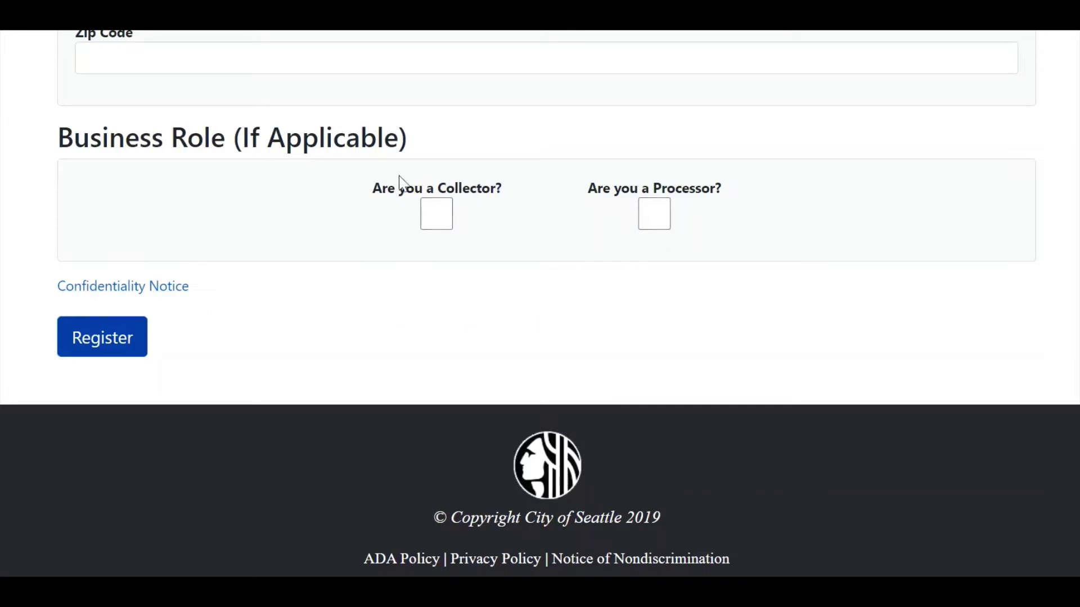
pyautogui.moveTo(586, 192); pyautogui.dragTo(668, 209)
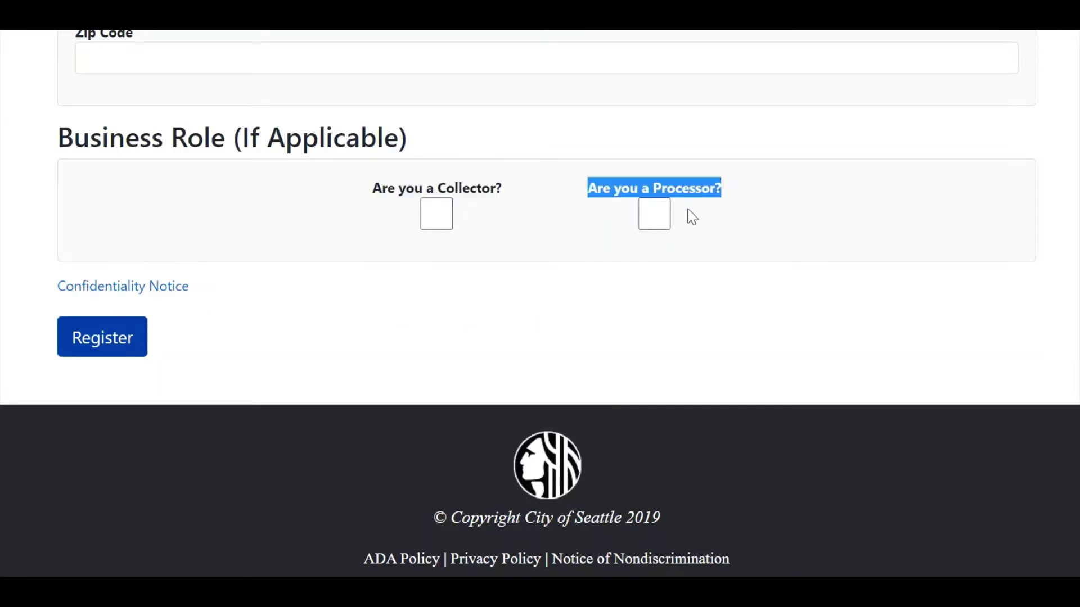
pyautogui.click(655, 225)
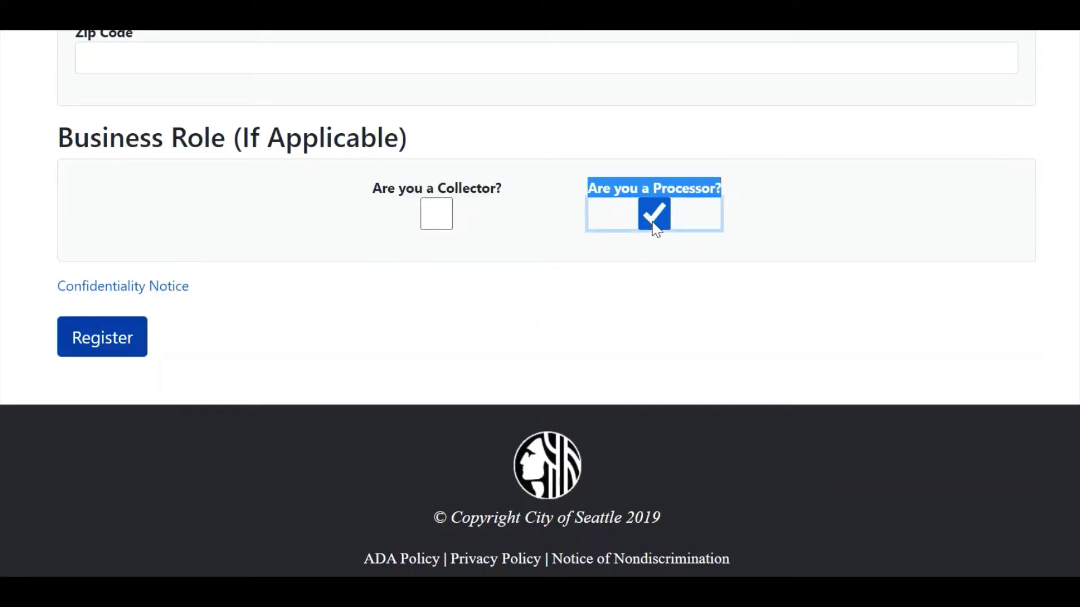
pyautogui.click(127, 338)
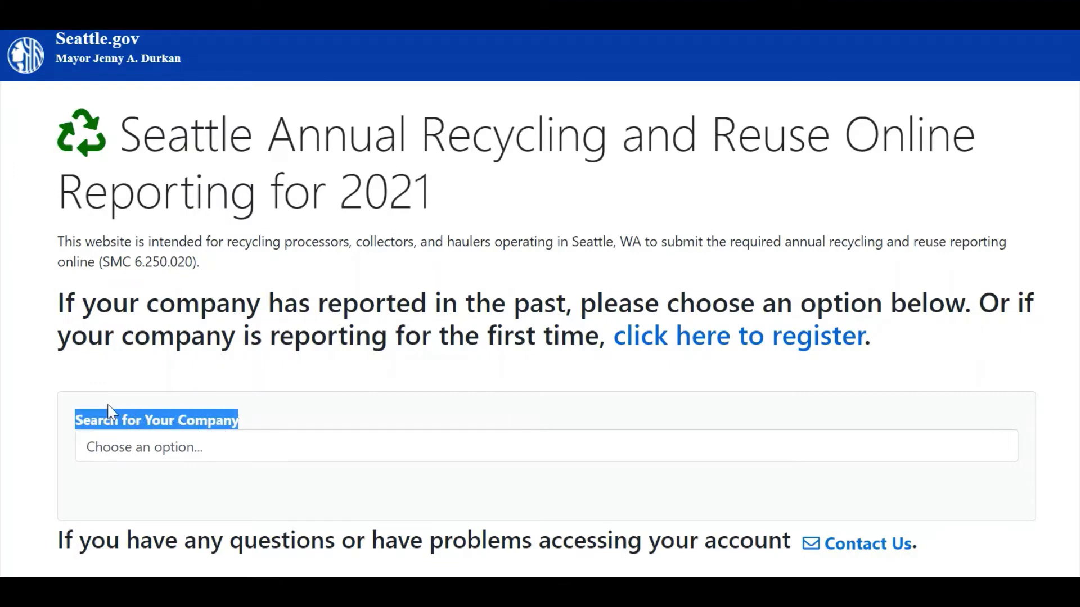
# Step: Find companies by name 'SPU' and pick the last SPU Recycler Test entry from the results
pyautogui.click(161, 456)
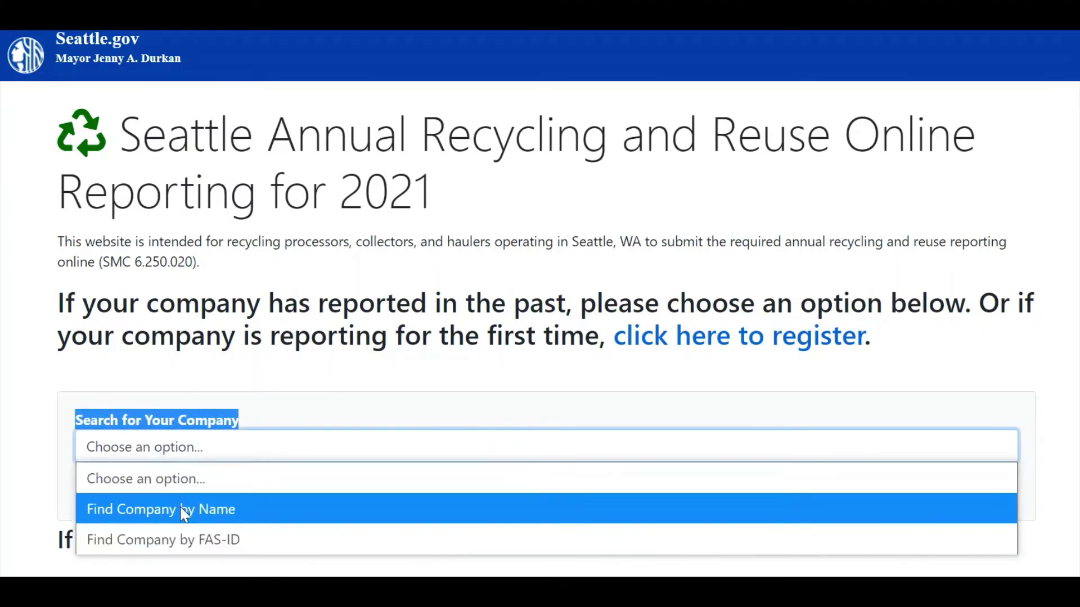
pyautogui.click(185, 509)
pyautogui.scroll(-5, 253, 477)
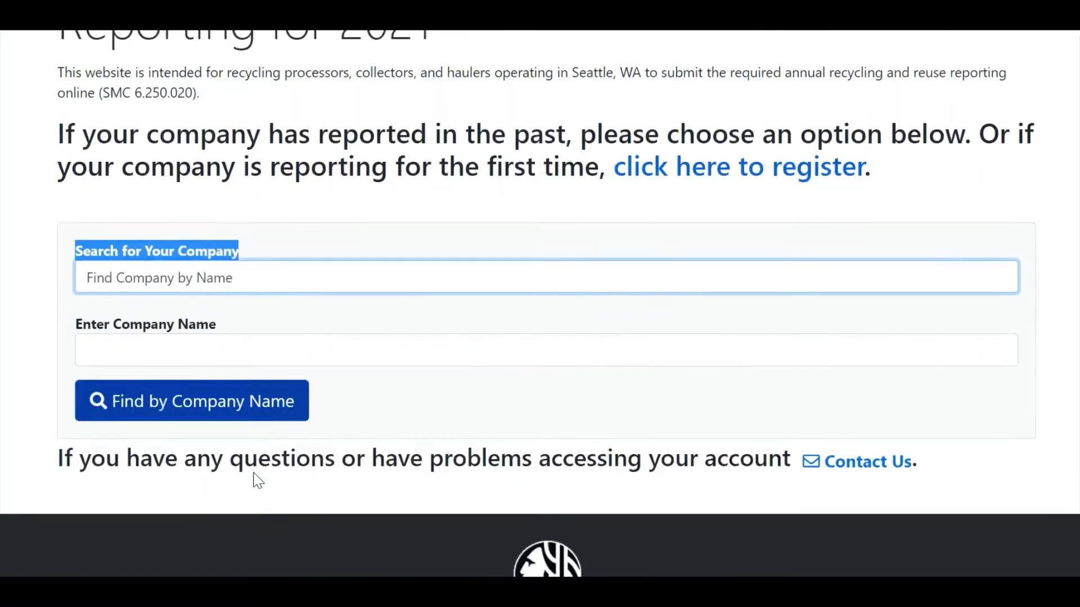
pyautogui.click(316, 240)
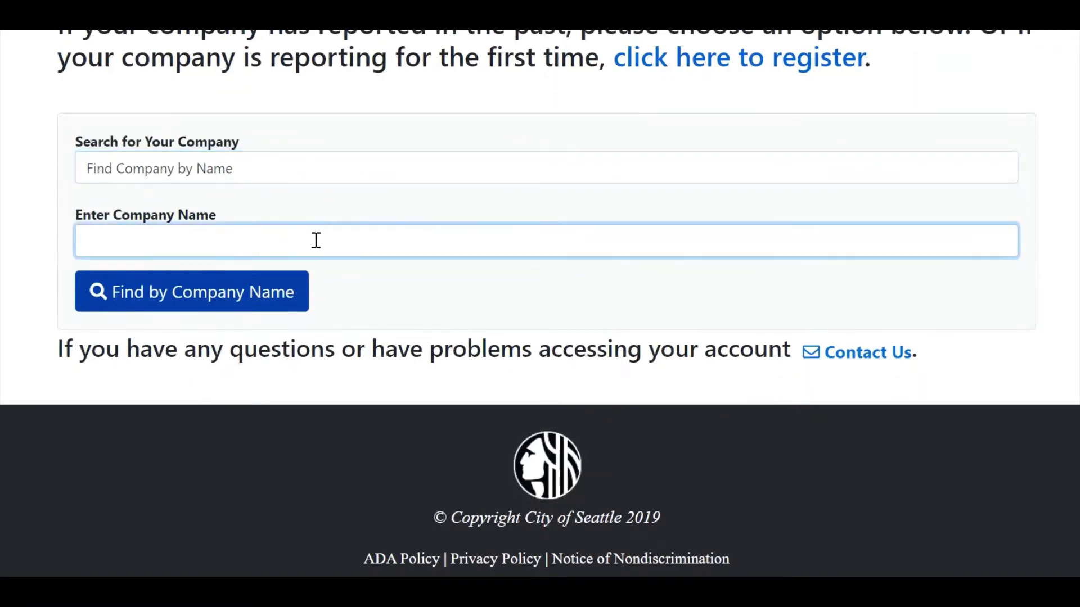
pyautogui.write('SPU')
pyautogui.click(267, 299)
pyautogui.scroll(-5, 349, 421)
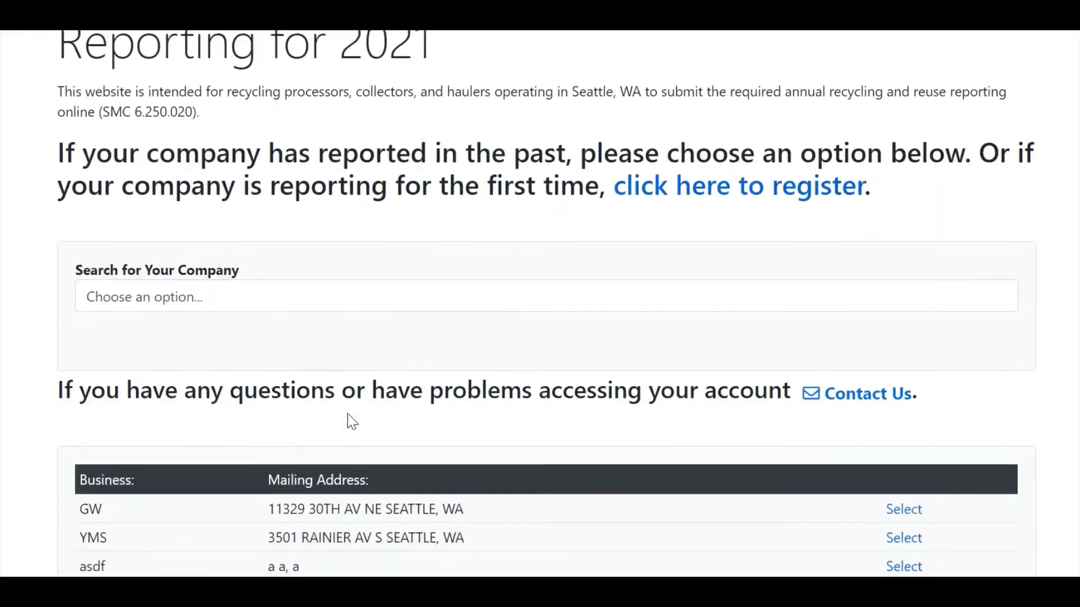
pyautogui.scroll(-5, 369, 347)
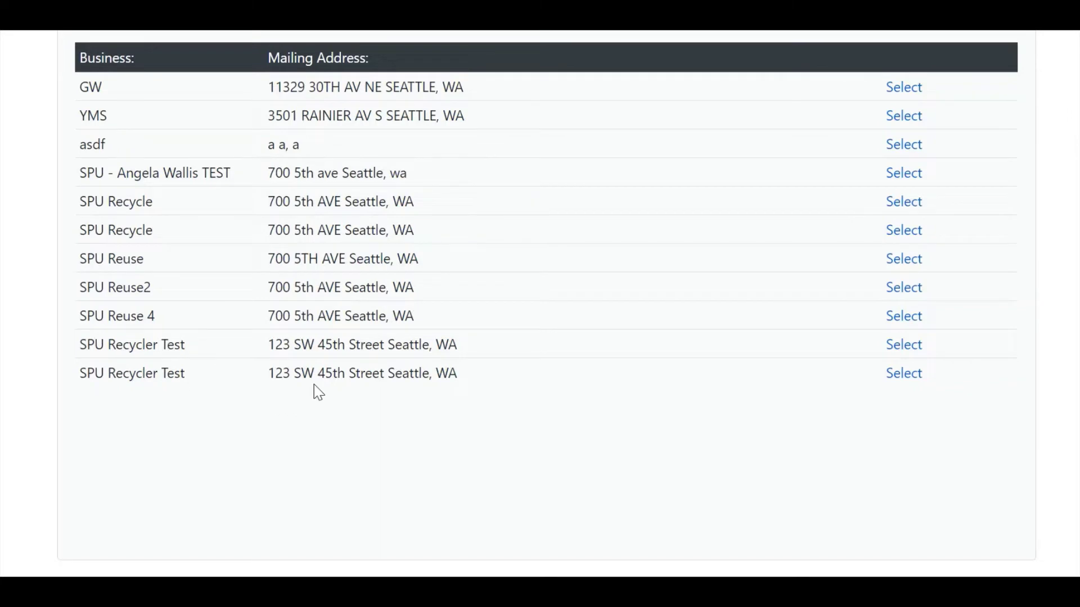
pyautogui.click(892, 378)
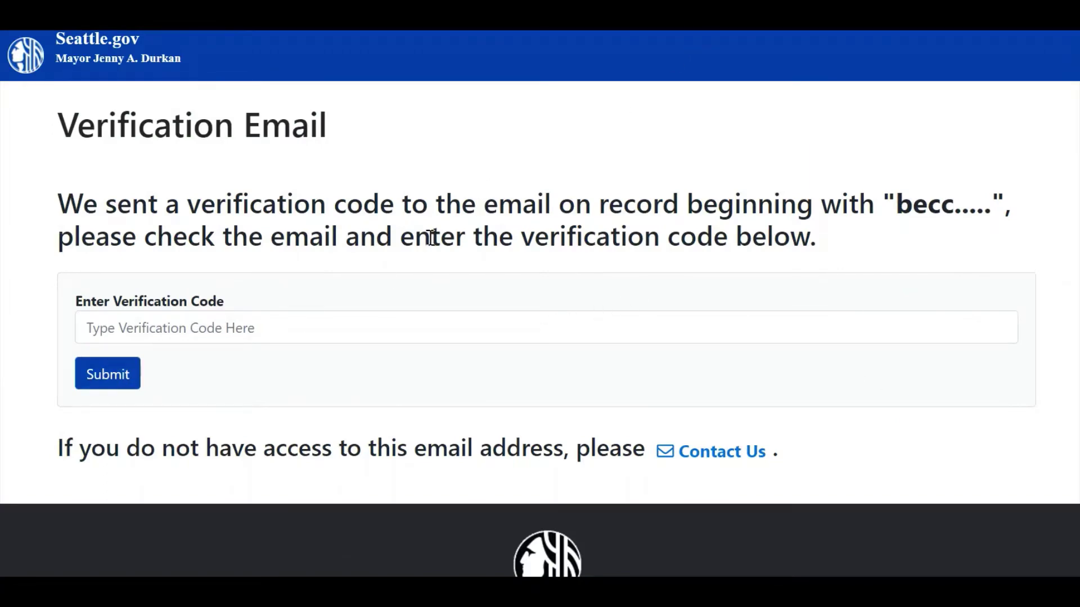
# Step: Enter the emailed verification code in the Enter Verification Code field
pyautogui.click(214, 330)
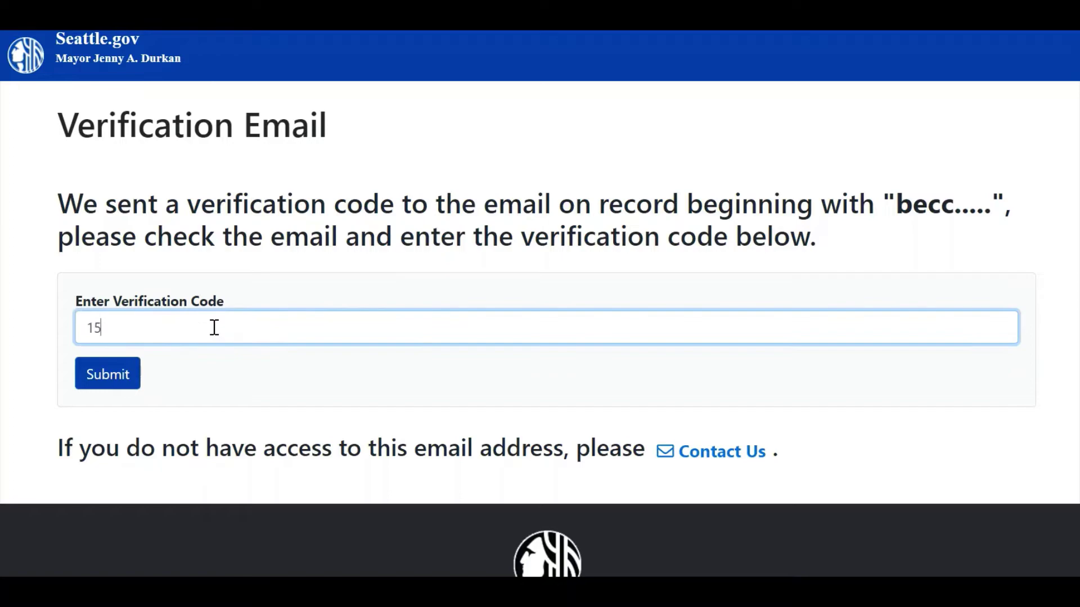
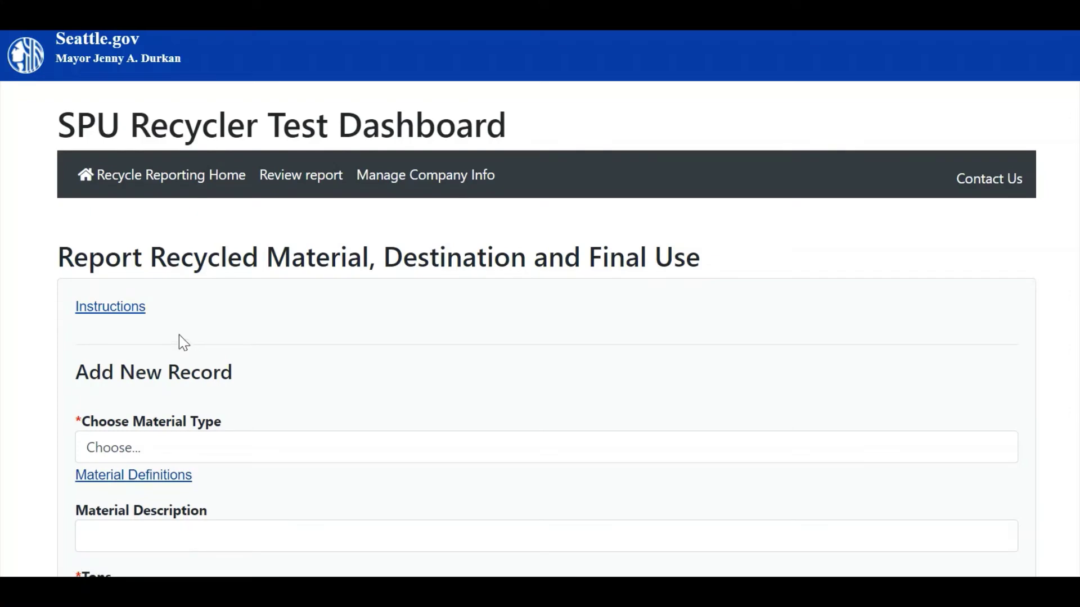
# Step: Pick Tires from the Choose Material Type dropdown for the new record
pyautogui.scroll(-2, 180, 335)
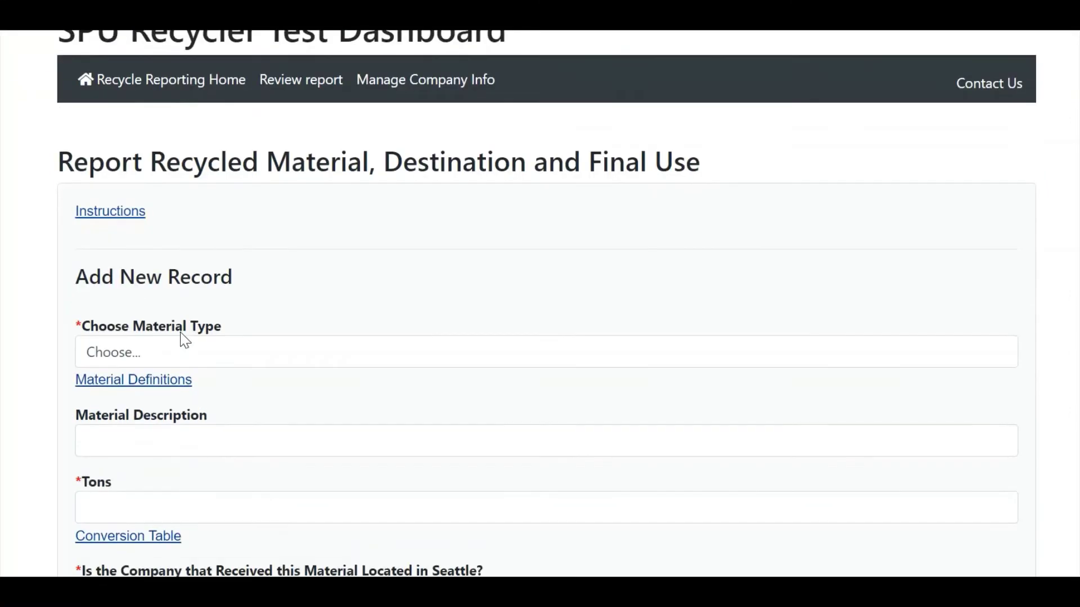
pyautogui.click(135, 357)
pyautogui.scroll(-1, 169, 169)
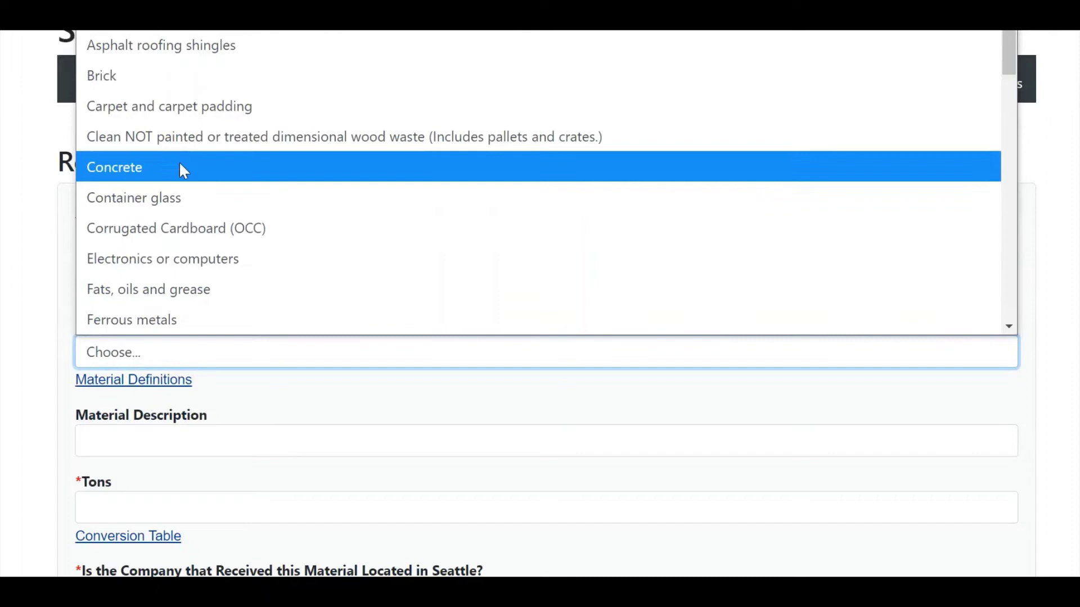
pyautogui.scroll(-8, 200, 279)
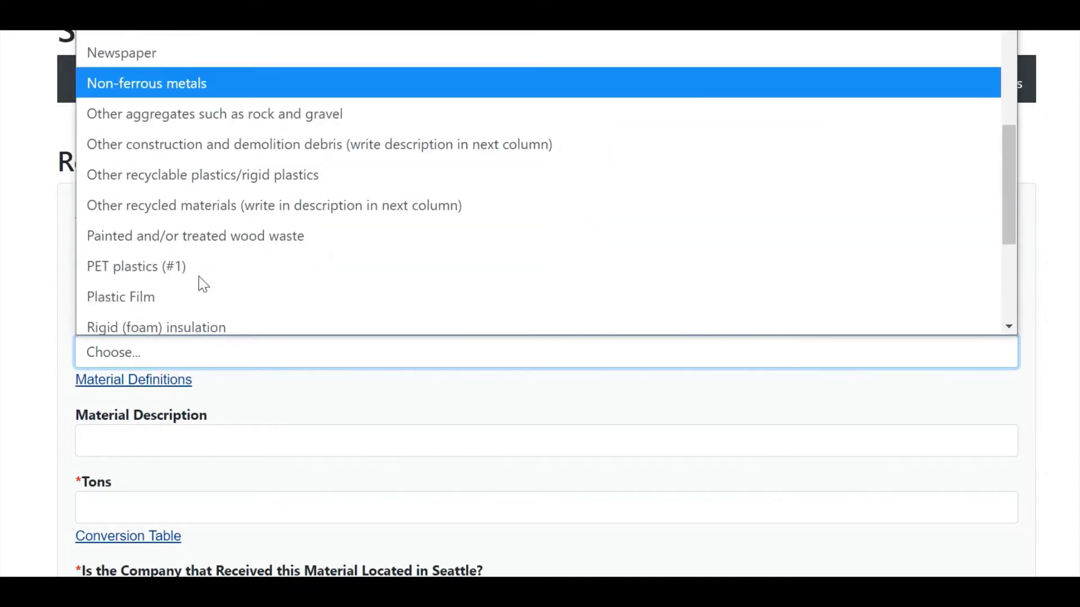
pyautogui.scroll(-1, 200, 281)
pyautogui.click(174, 235)
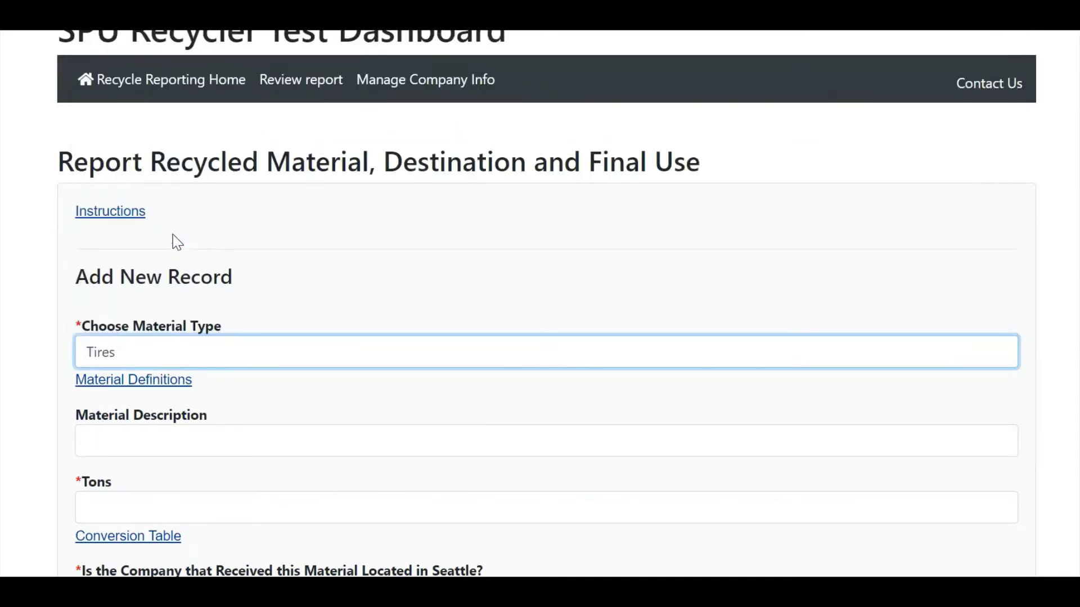
pyautogui.click(140, 379)
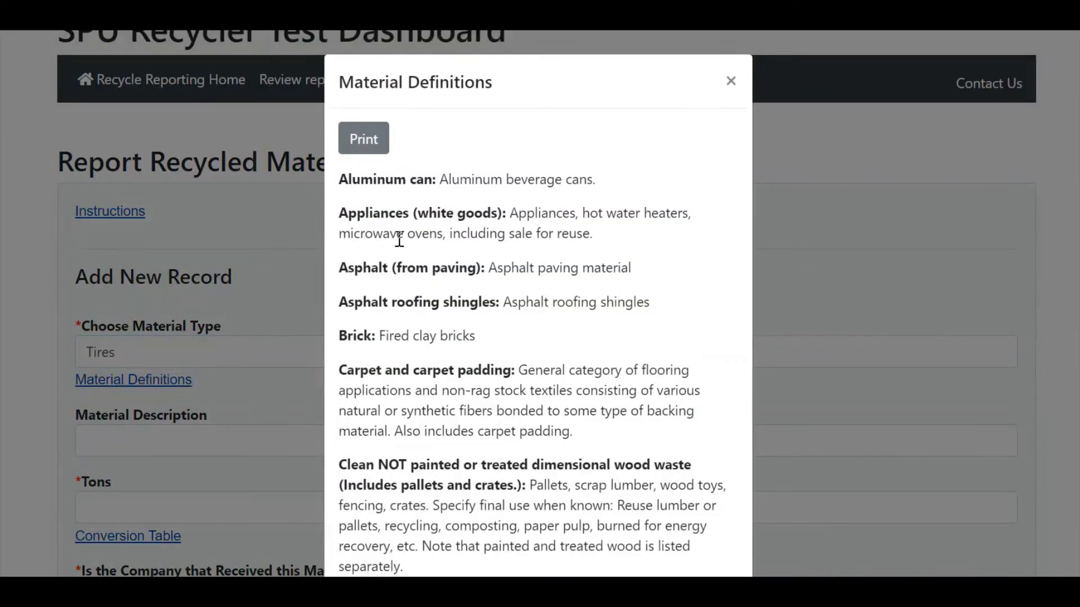
pyautogui.scroll(-8, 406, 232)
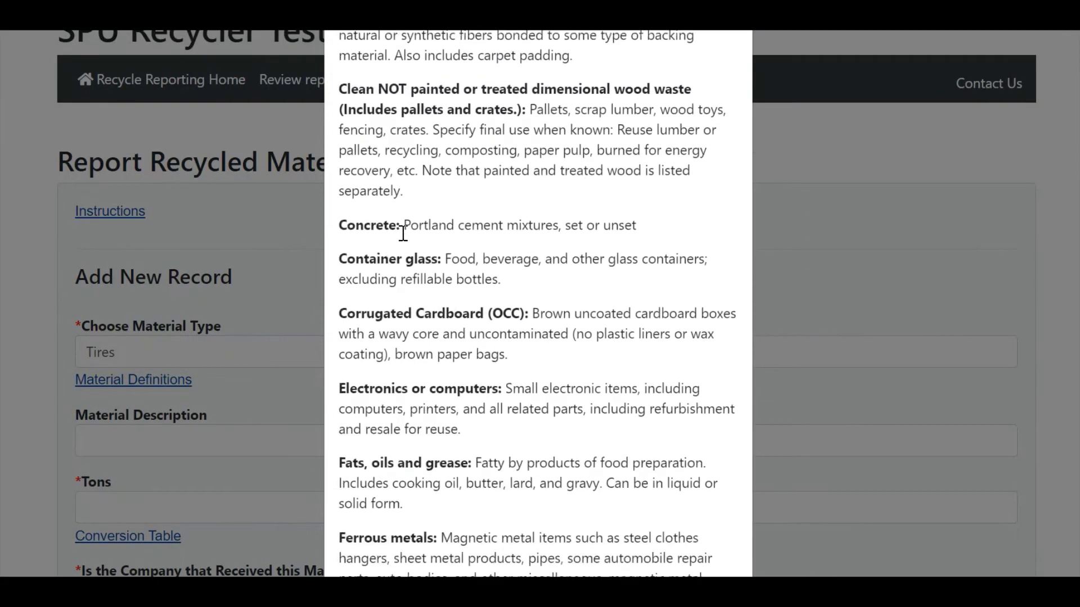
pyautogui.scroll(-2, 403, 233)
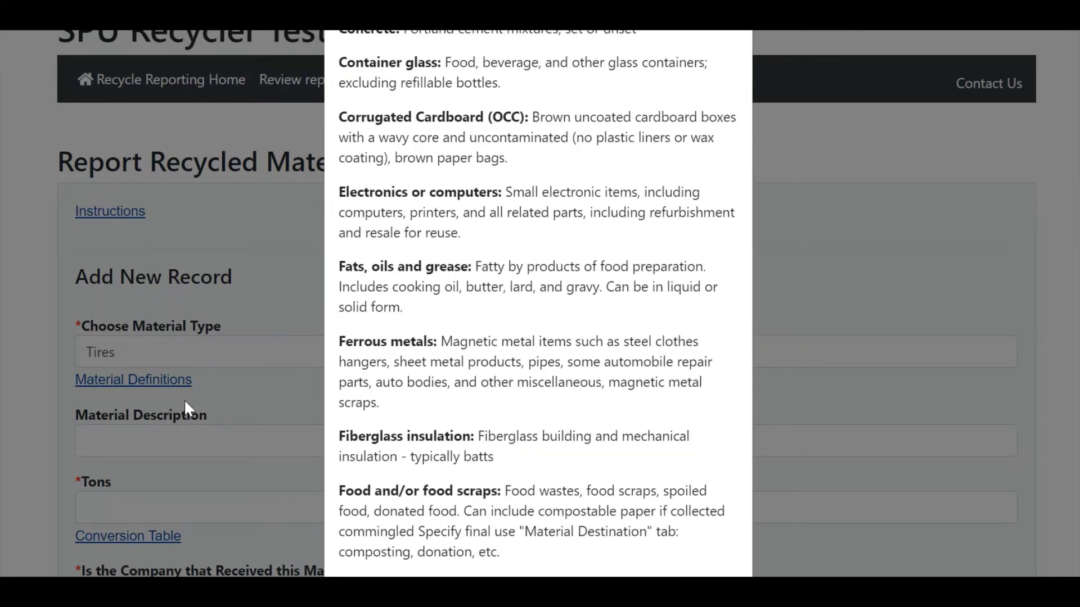
pyautogui.scroll(10, 475, 447)
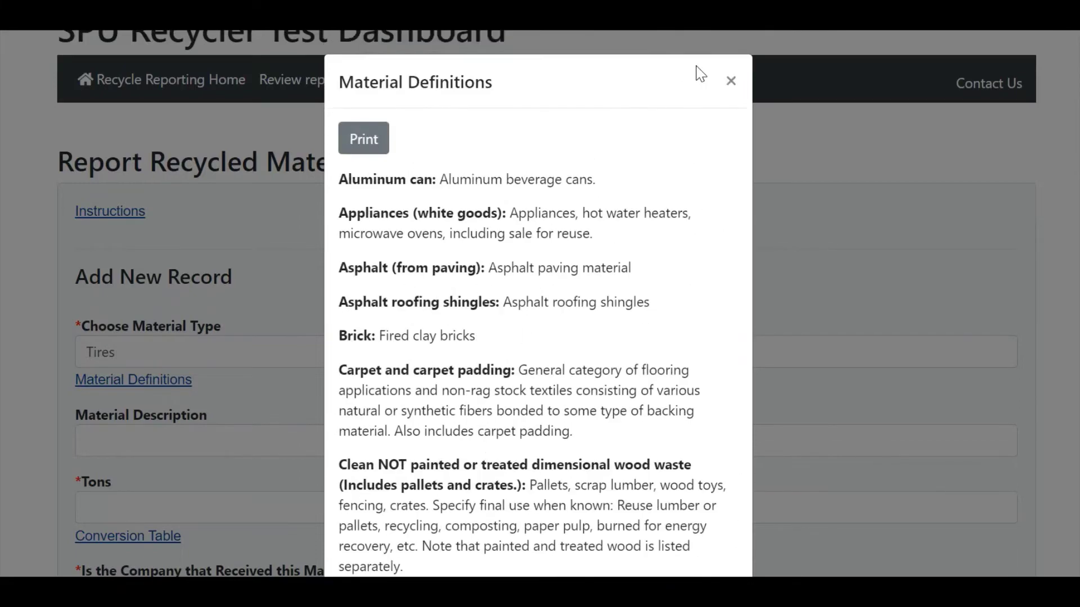
pyautogui.click(731, 83)
# Step: Describe the material as 'Tractor Tires' and enter 25 tons
pyautogui.click(285, 448)
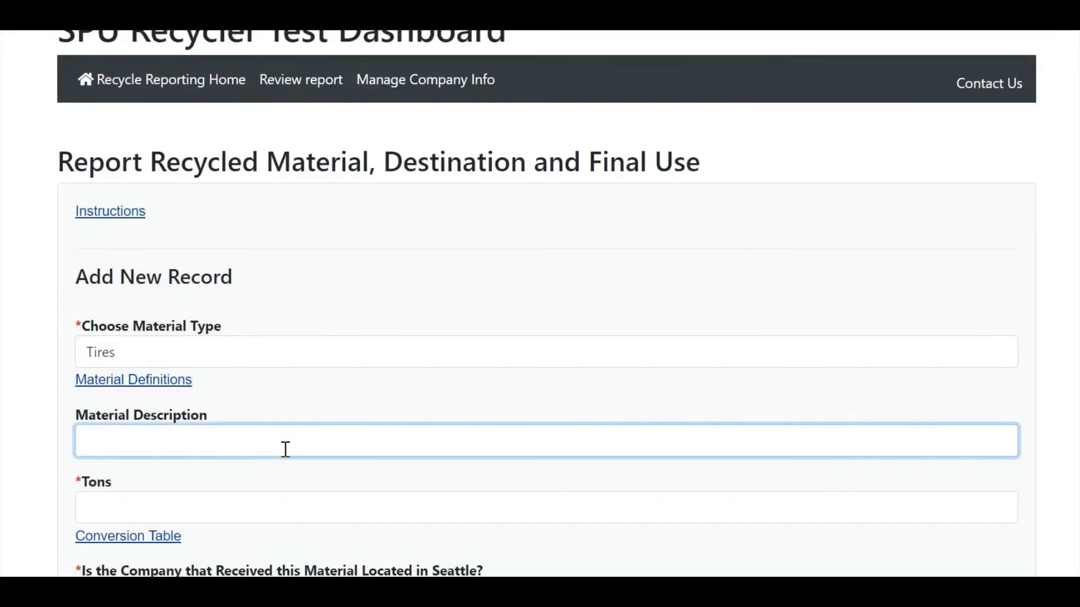
pyautogui.write('Tractor Tires')
pyautogui.scroll(-2, 250, 423)
pyautogui.scroll(-2, 251, 423)
pyautogui.click(248, 323)
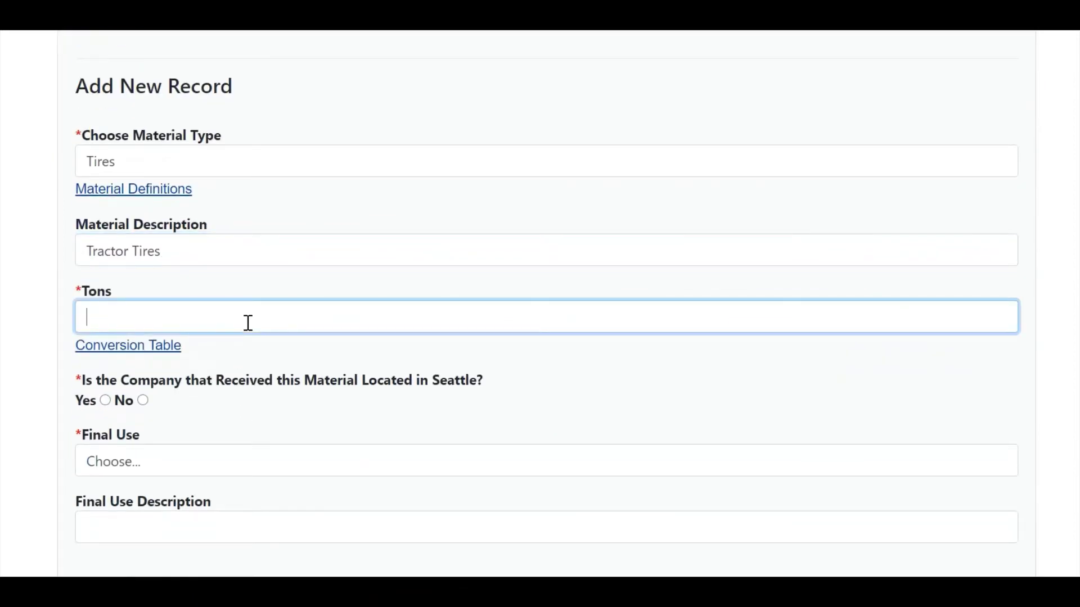
pyautogui.write('250')
pyautogui.press('BackSpace')
# Step: Convert 50000 pounds in the Conversion Table and use the resulting 25.00 tons
pyautogui.click(152, 346)
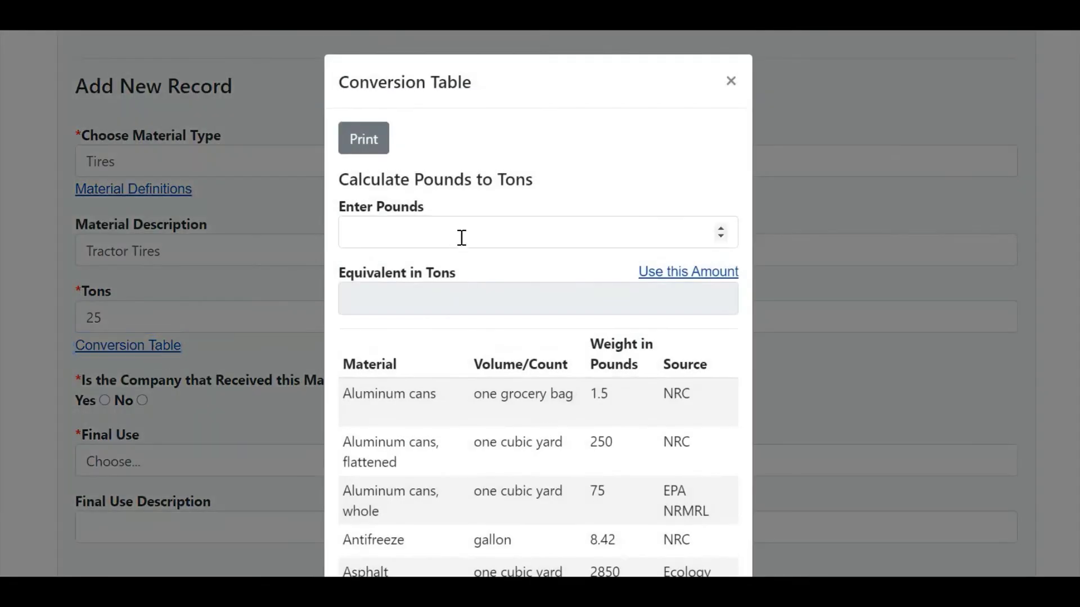
pyautogui.click(460, 236)
pyautogui.write('50000')
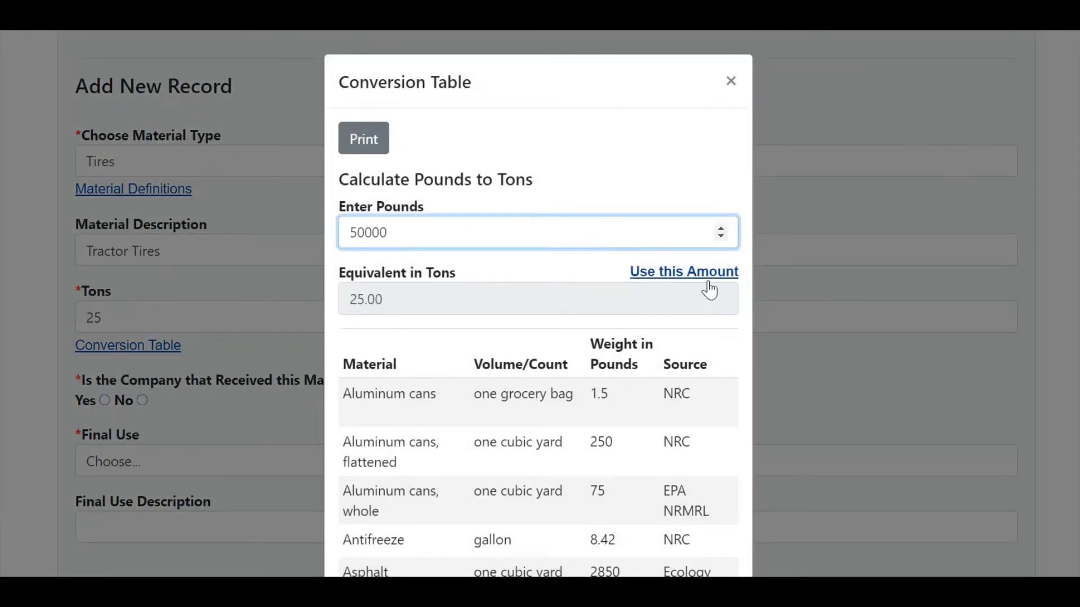
pyautogui.click(707, 278)
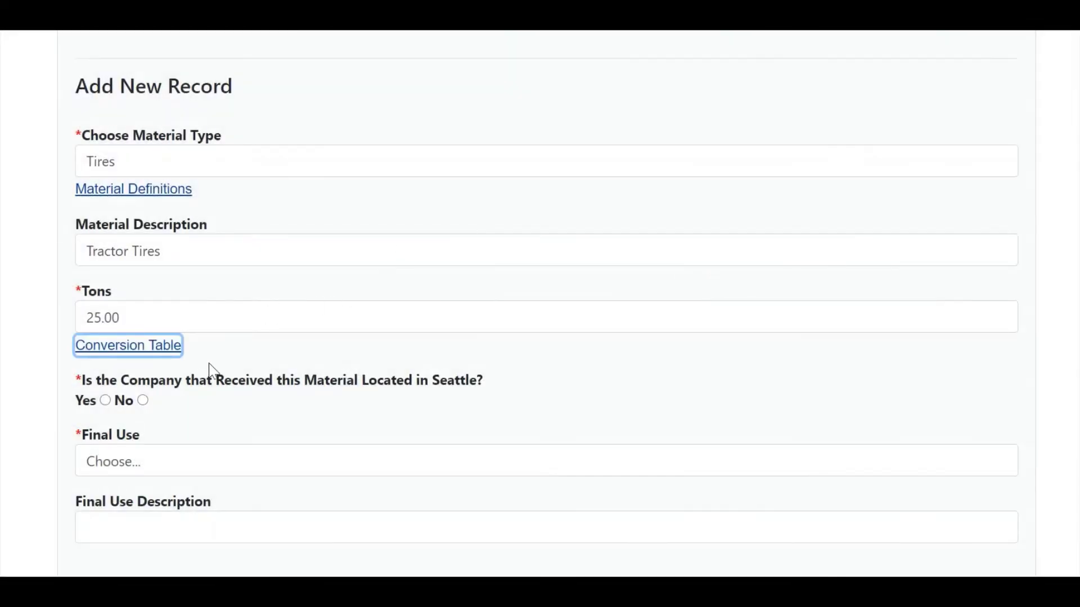
# Step: Mark the receiving company as in Seattle and choose Oil Re-refining & FPI
pyautogui.click(105, 401)
pyautogui.scroll(-2, 145, 461)
pyautogui.click(129, 376)
pyautogui.scroll(-15, 276, 306)
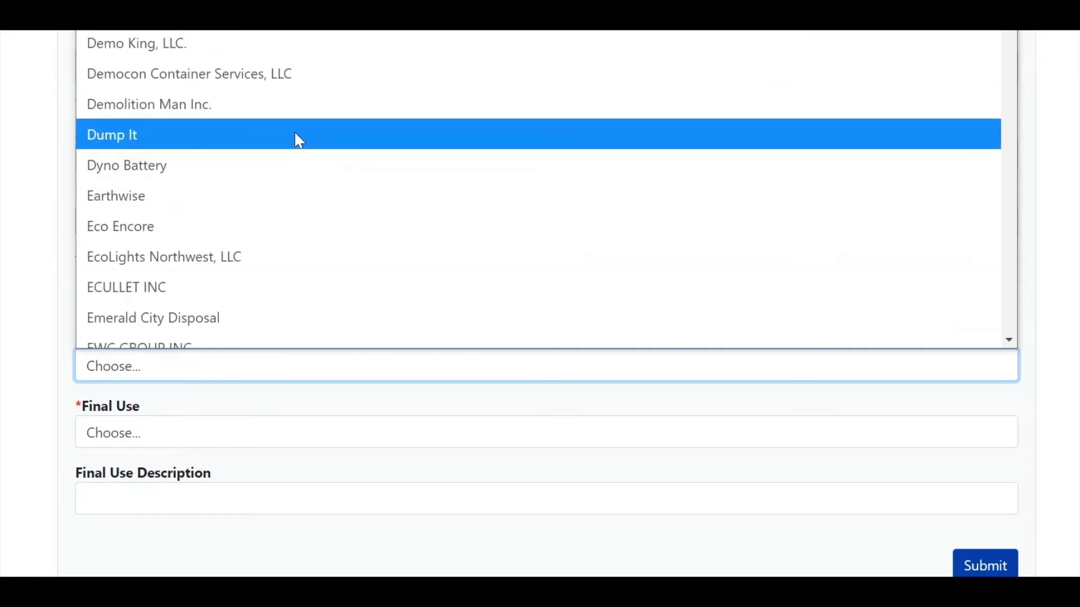
pyautogui.scroll(-15, 298, 145)
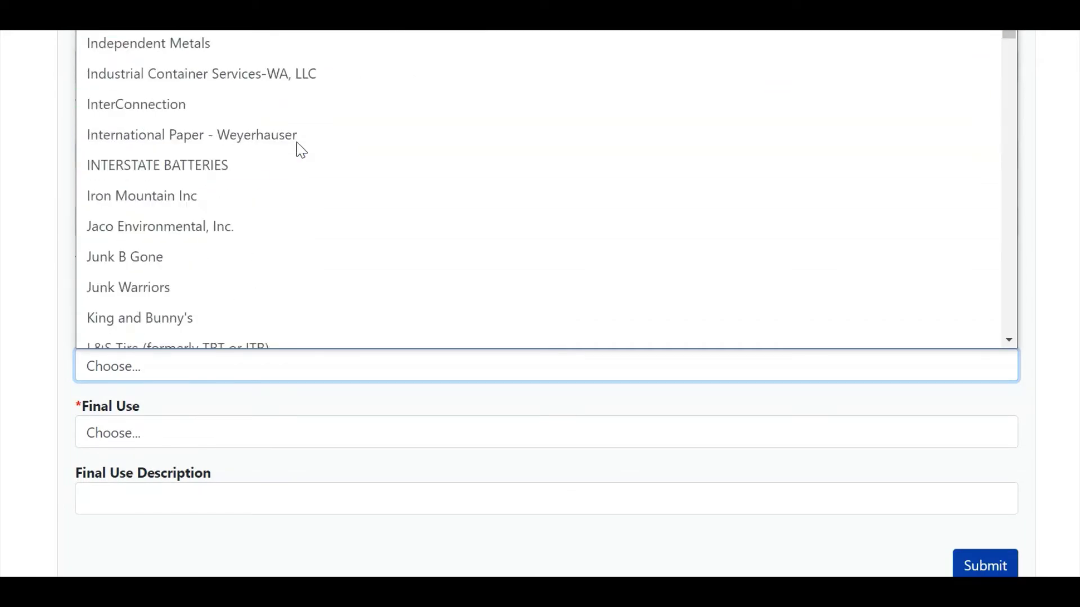
pyautogui.scroll(-10, 298, 152)
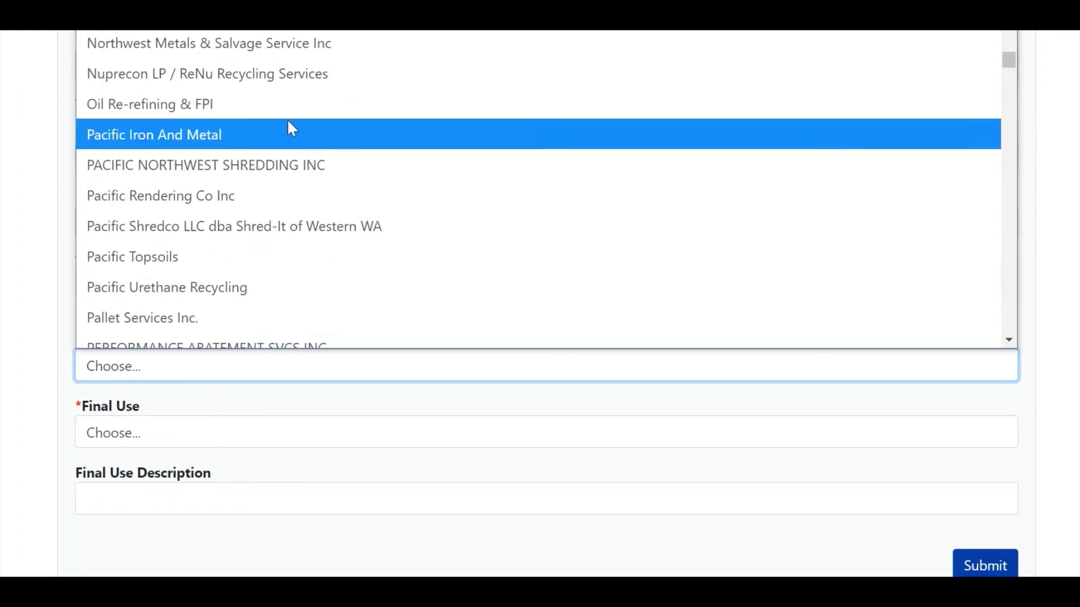
pyautogui.click(286, 117)
# Step: Set Final Use to Energy Recovery with description 'test' and submit the Tires record
pyautogui.click(150, 434)
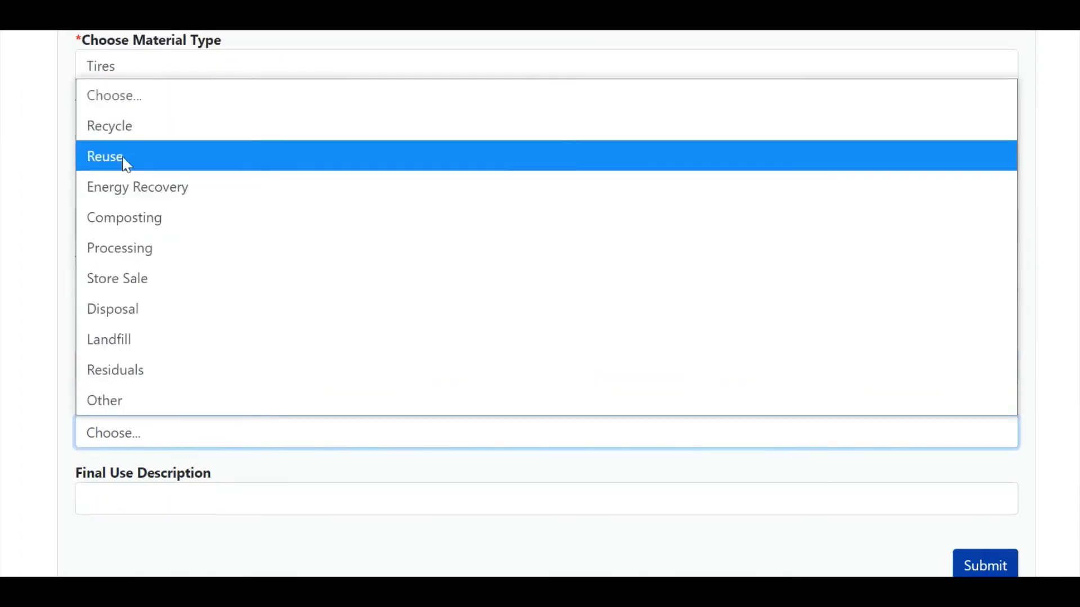
pyautogui.click(128, 177)
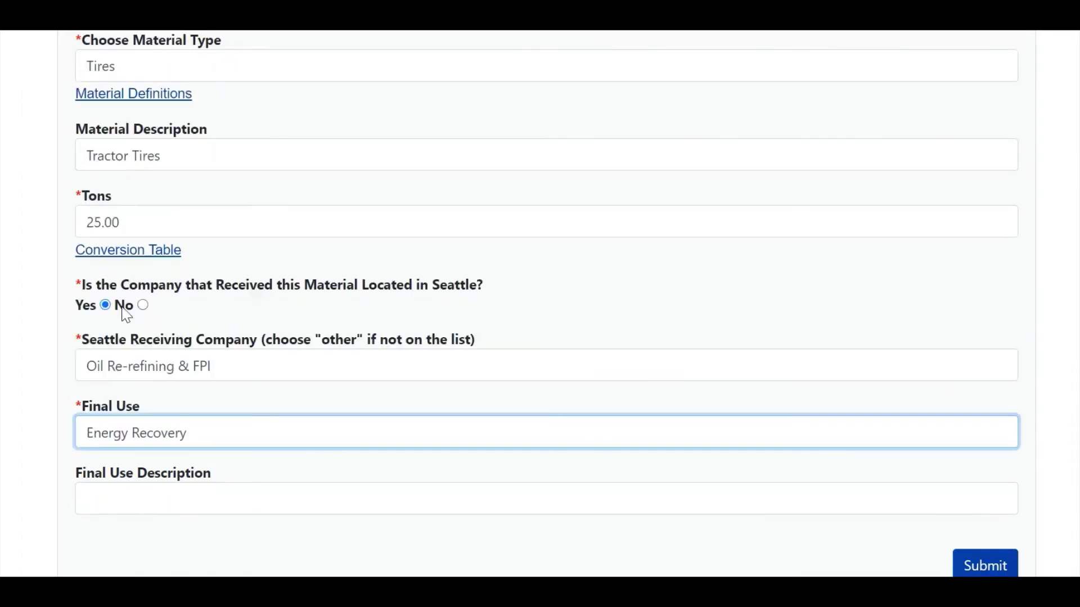
pyautogui.click(151, 491)
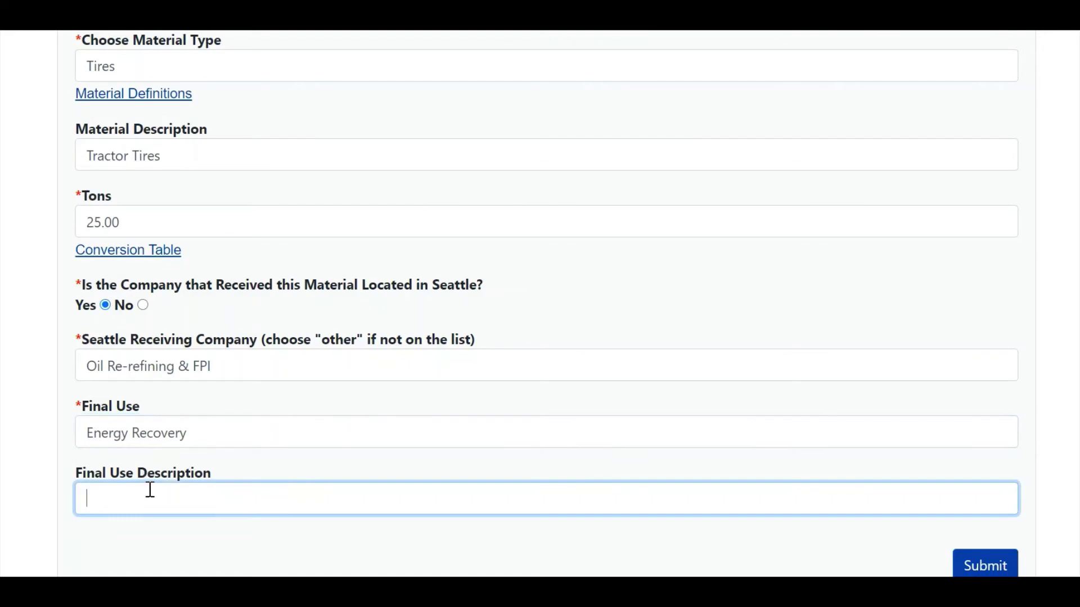
pyautogui.write('test')
pyautogui.scroll(-2, 903, 511)
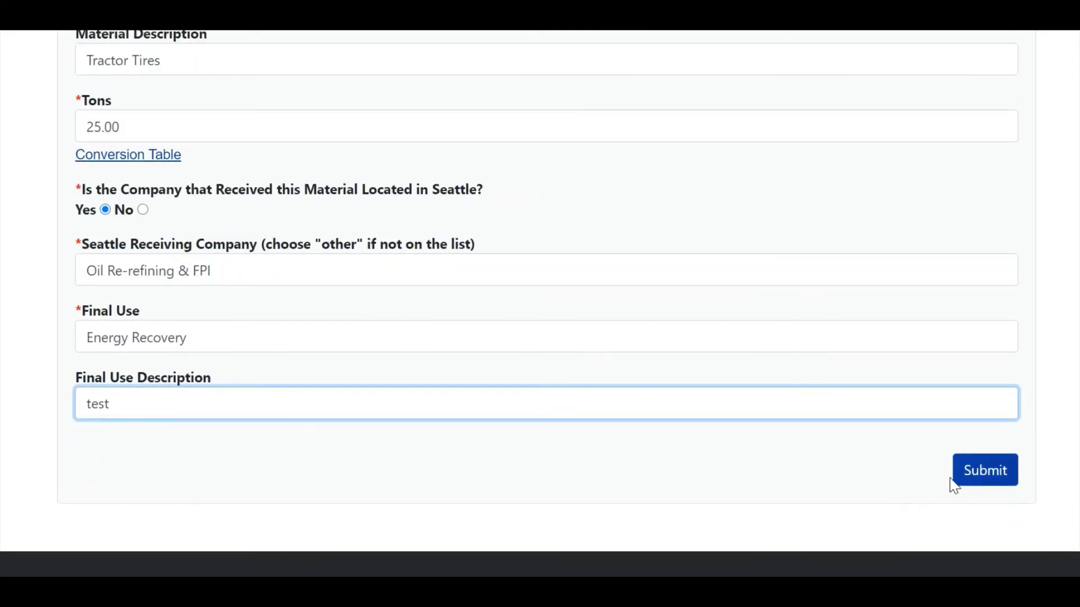
pyautogui.click(979, 483)
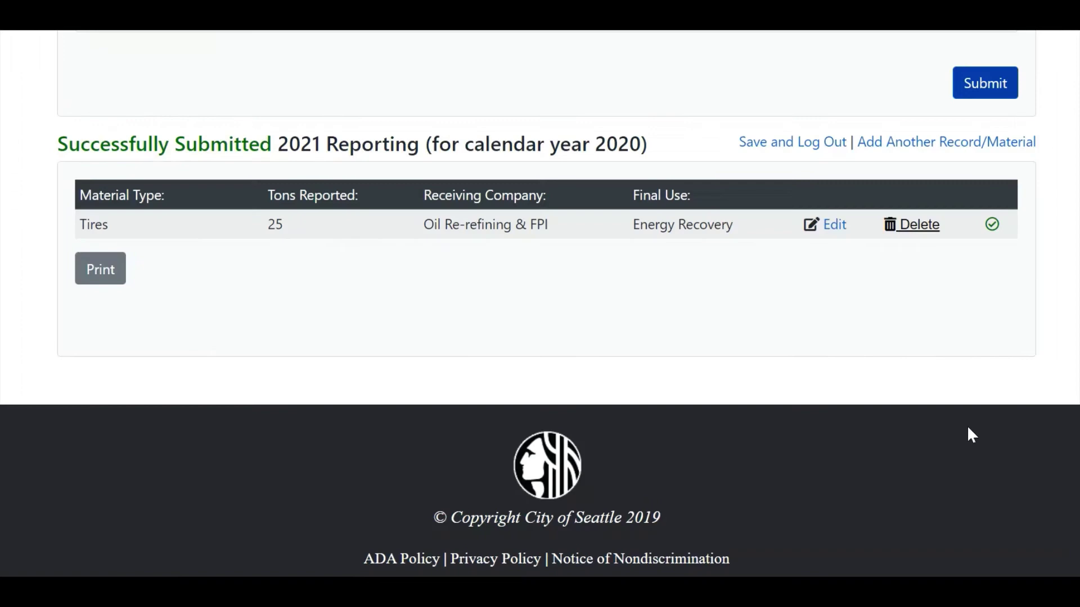
# Step: Start another record and set its material type to Brick
pyautogui.scroll(6, 967, 428)
pyautogui.scroll(-2, 967, 433)
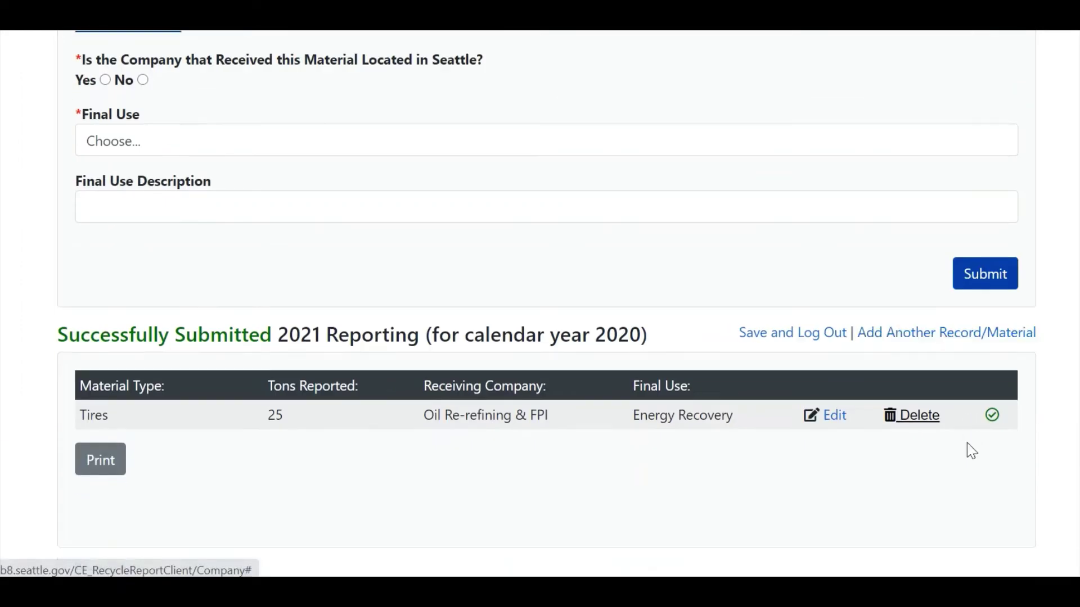
pyautogui.click(940, 341)
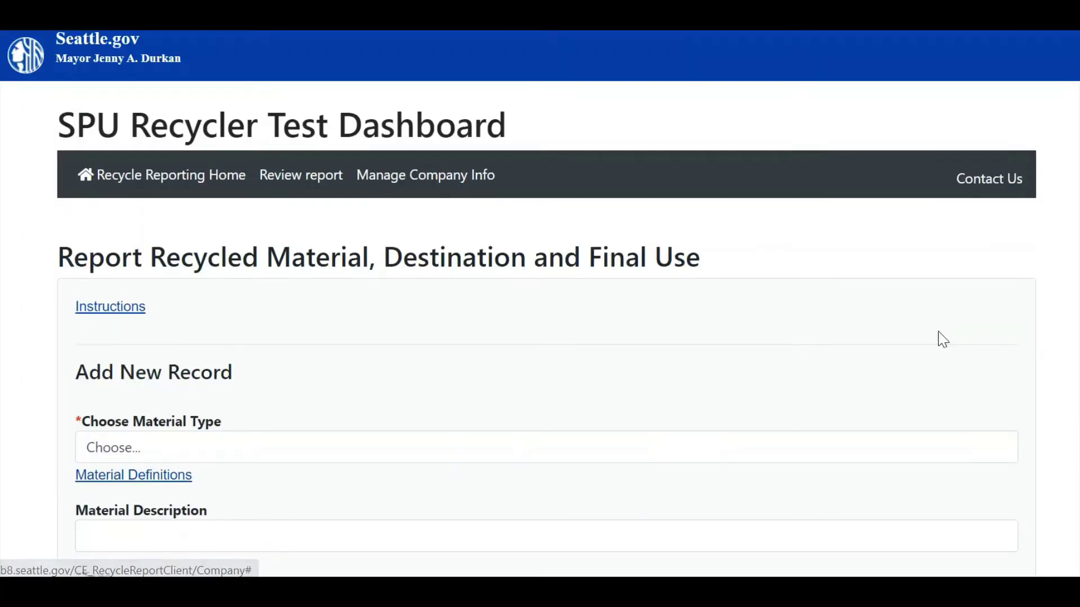
pyautogui.scroll(-3, 655, 298)
pyautogui.click(200, 259)
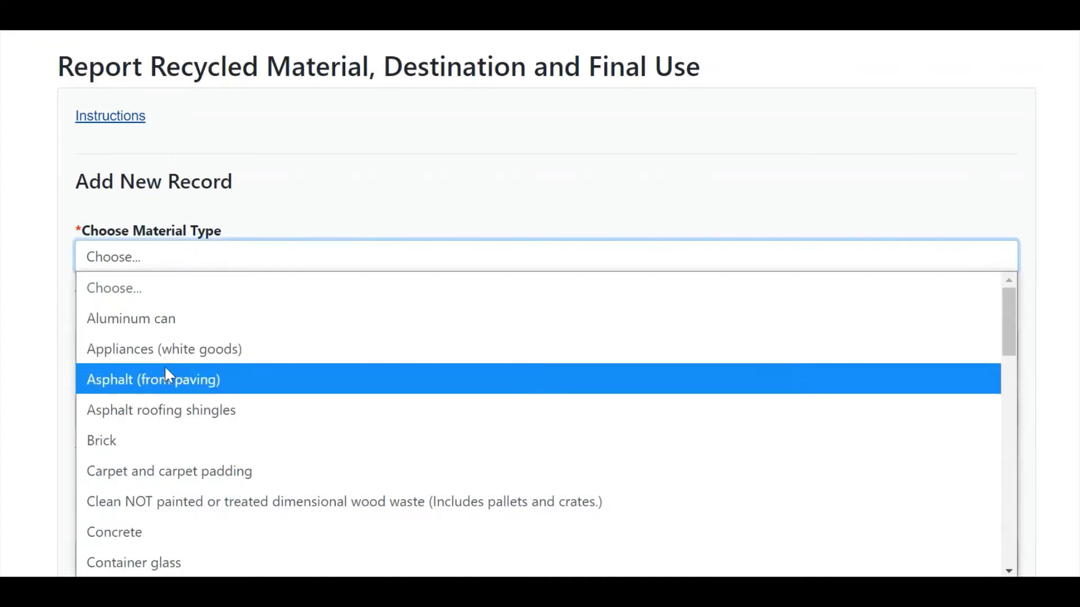
pyautogui.click(160, 443)
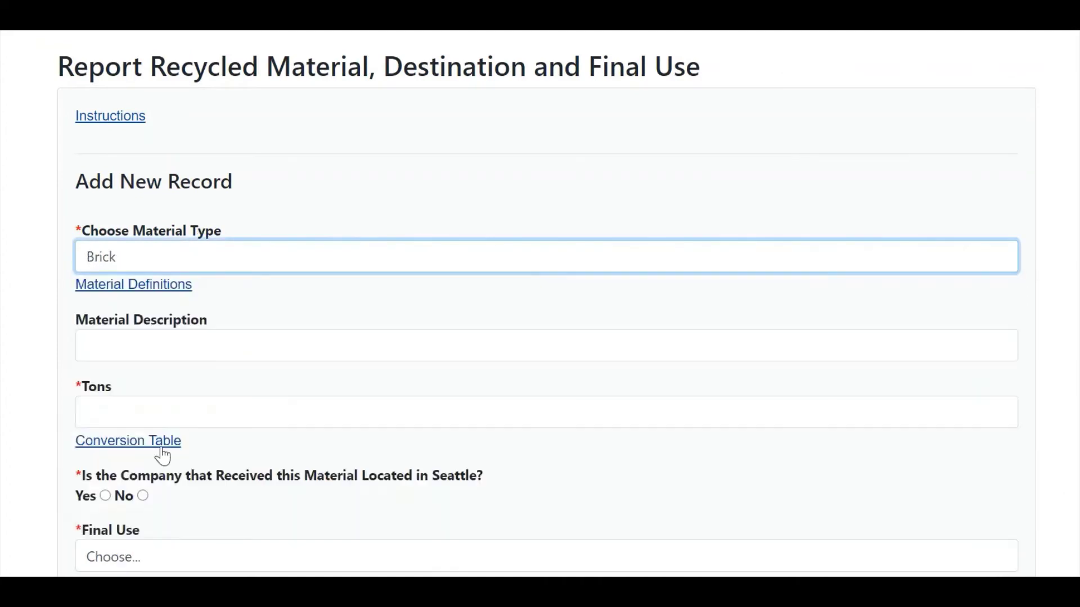
# Step: Describe the material as 'building bricks' and fill 20.00 tons converted from 40000 pounds
pyautogui.click(176, 341)
pyautogui.write('building b')
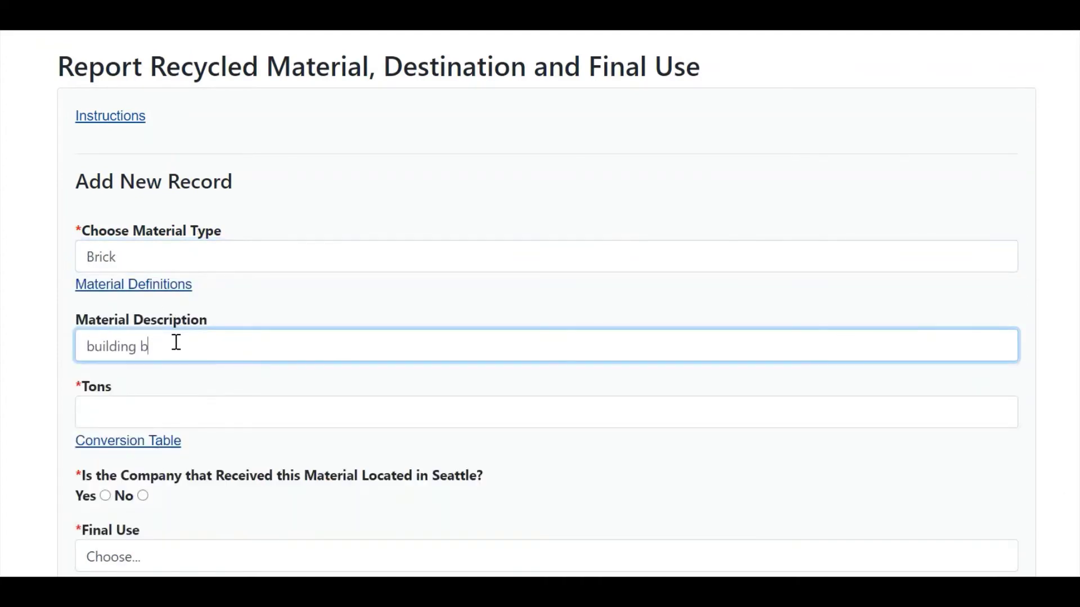
pyautogui.write('ricks')
pyautogui.click(163, 443)
pyautogui.click(382, 231)
pyautogui.write('40000')
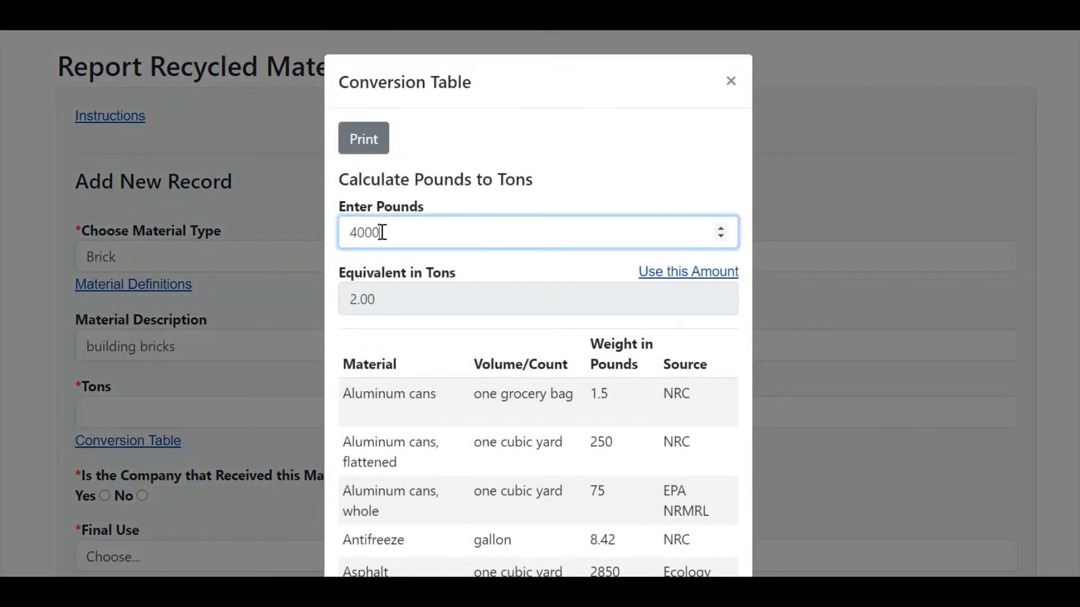
pyautogui.click(660, 272)
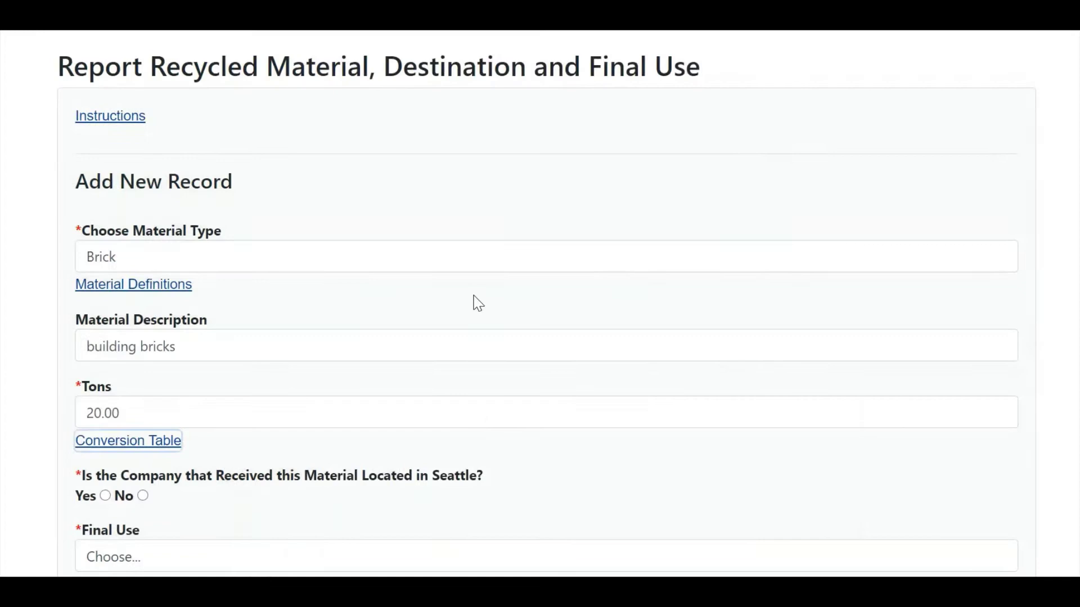
# Step: Indicate the Brick's receiving company is in Seattle and bring up the Seattle receiving companies list
pyautogui.scroll(-3, 472, 301)
pyautogui.click(105, 305)
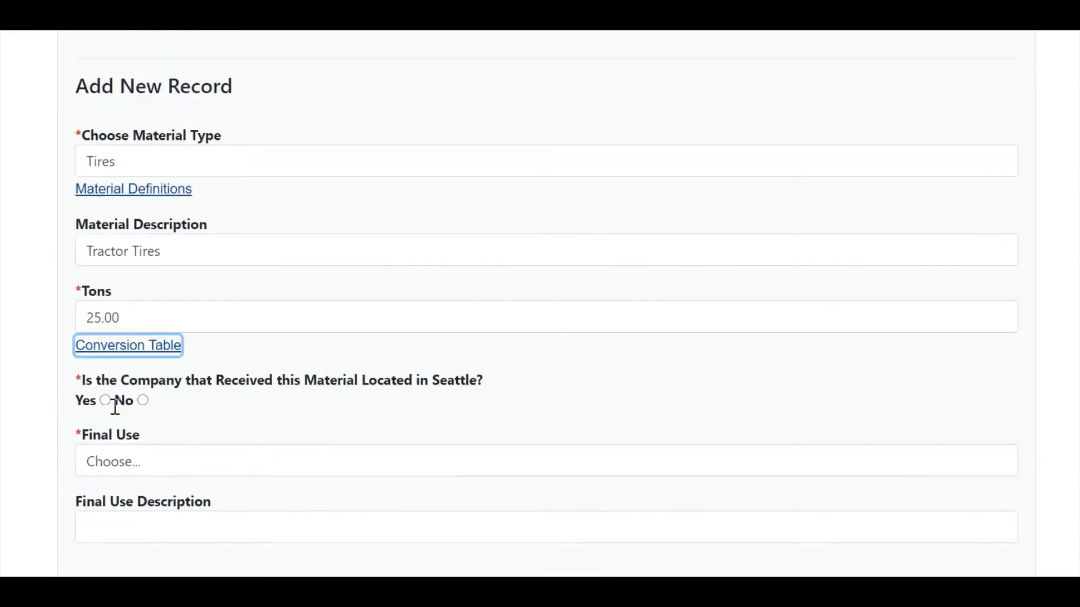
pyautogui.click(106, 401)
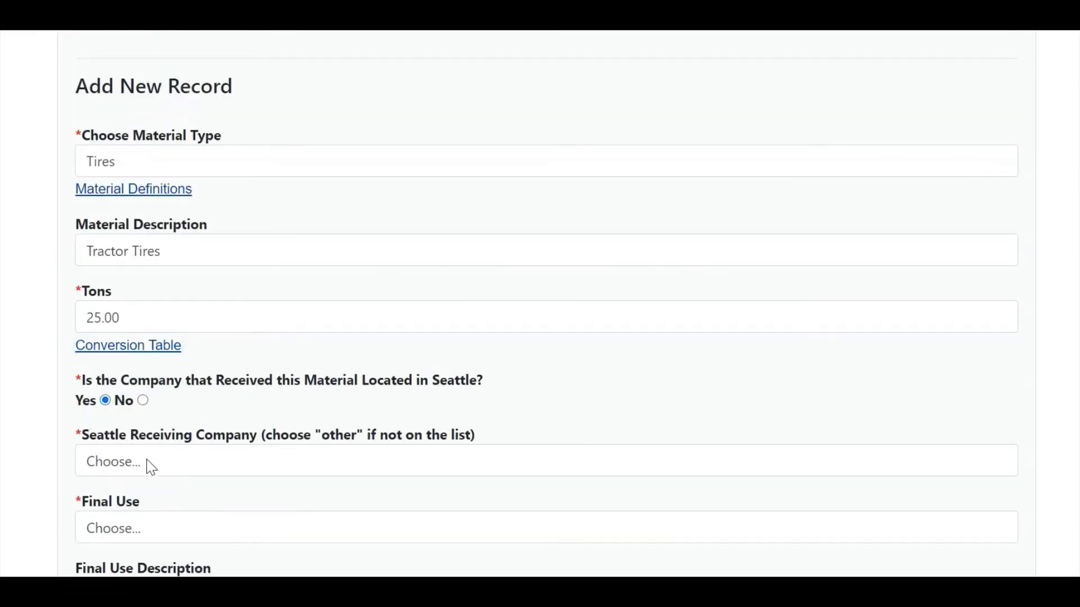
pyautogui.scroll(-2, 140, 461)
pyautogui.click(130, 377)
pyautogui.scroll(-1, 144, 222)
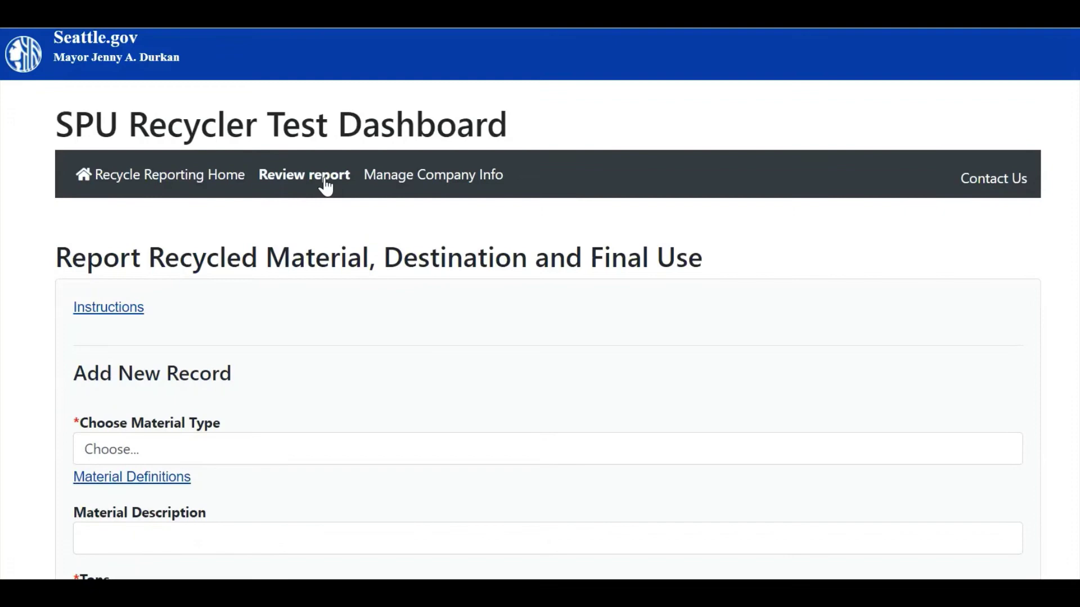
# Step: Review the submitted Tires and Brick records and print them on the Brother DCP-7065DN
pyautogui.click(311, 181)
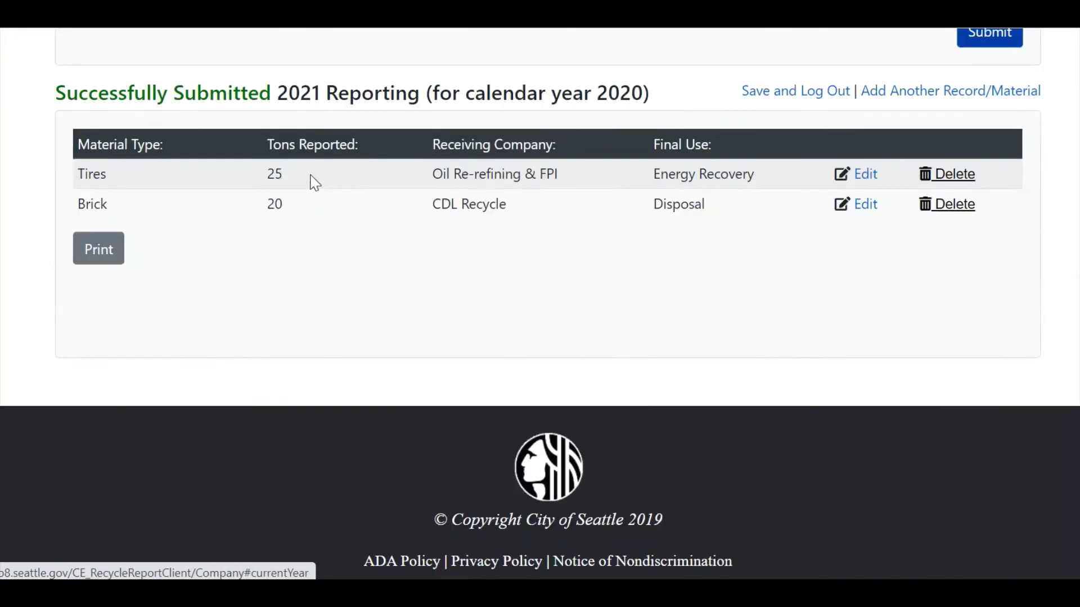
pyautogui.click(98, 250)
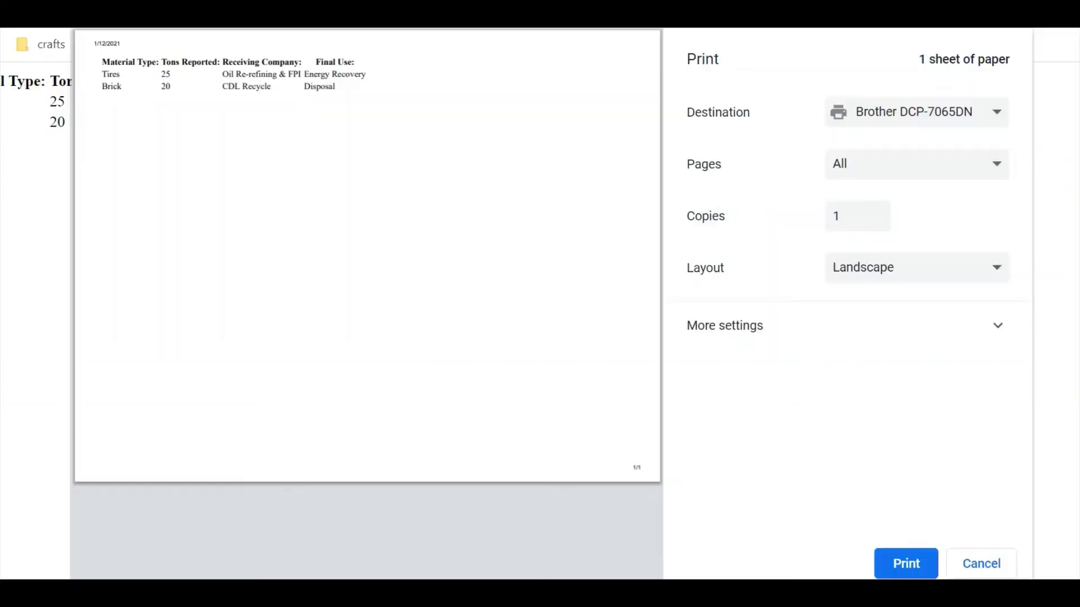
pyautogui.click(1001, 119)
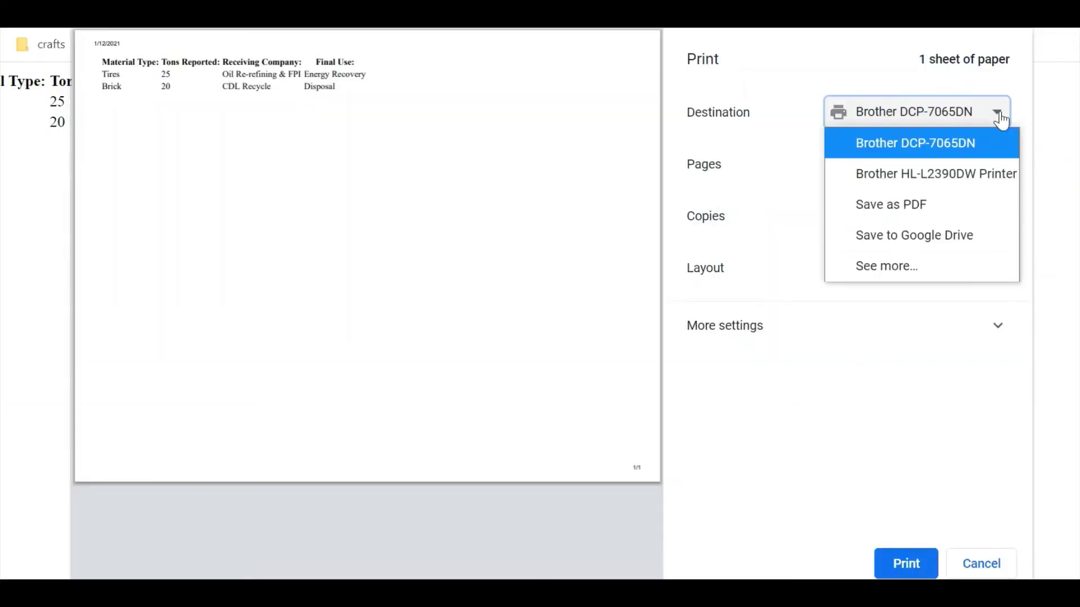
pyautogui.click(961, 156)
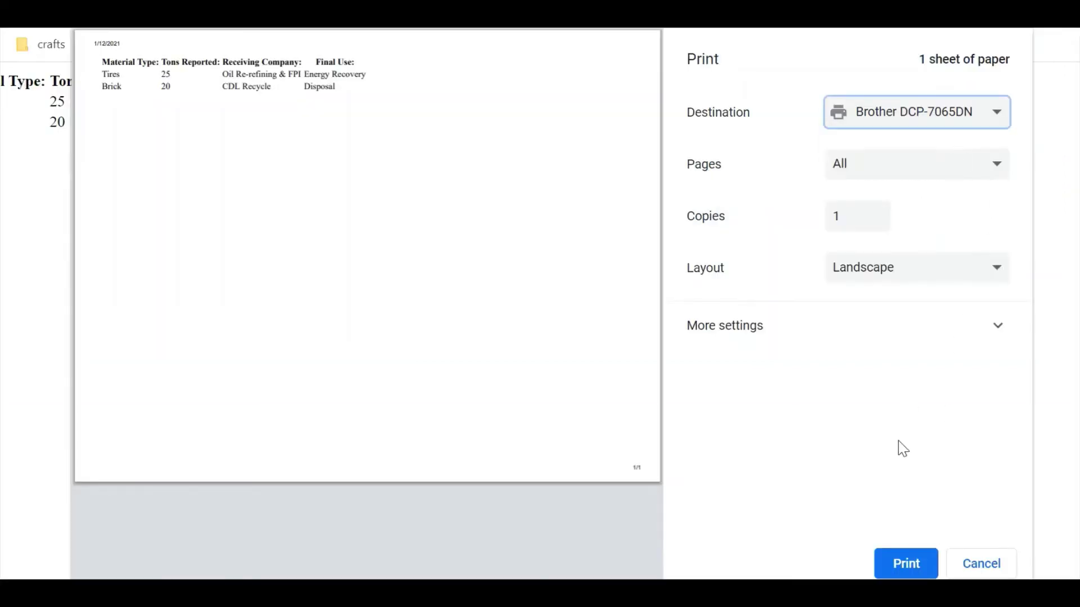
pyautogui.click(907, 564)
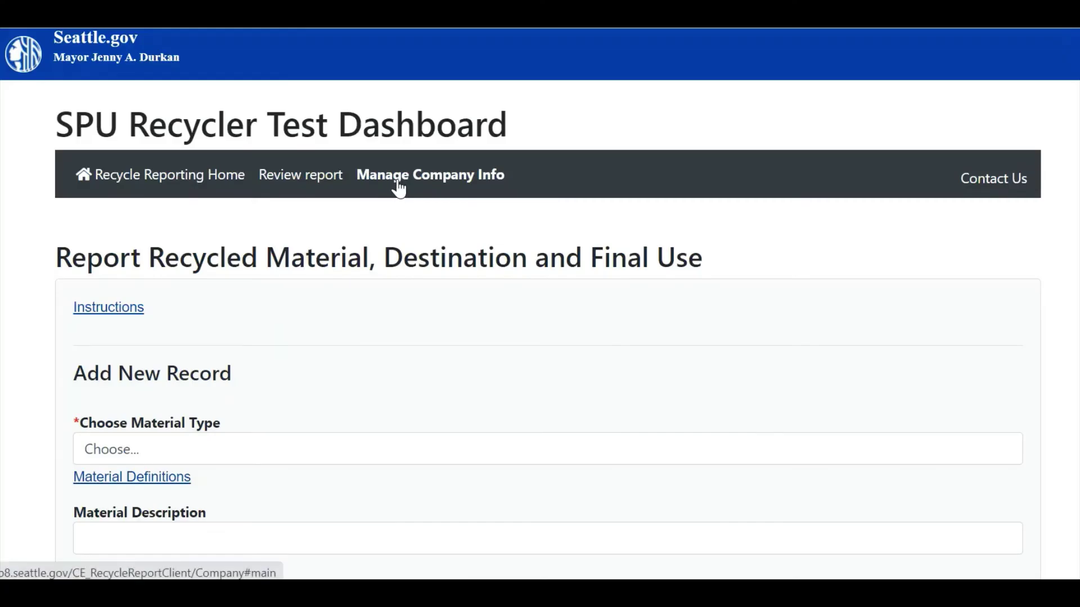
# Step: Open the company information for editing, look through business, contact and mailing details, and save
pyautogui.click(399, 185)
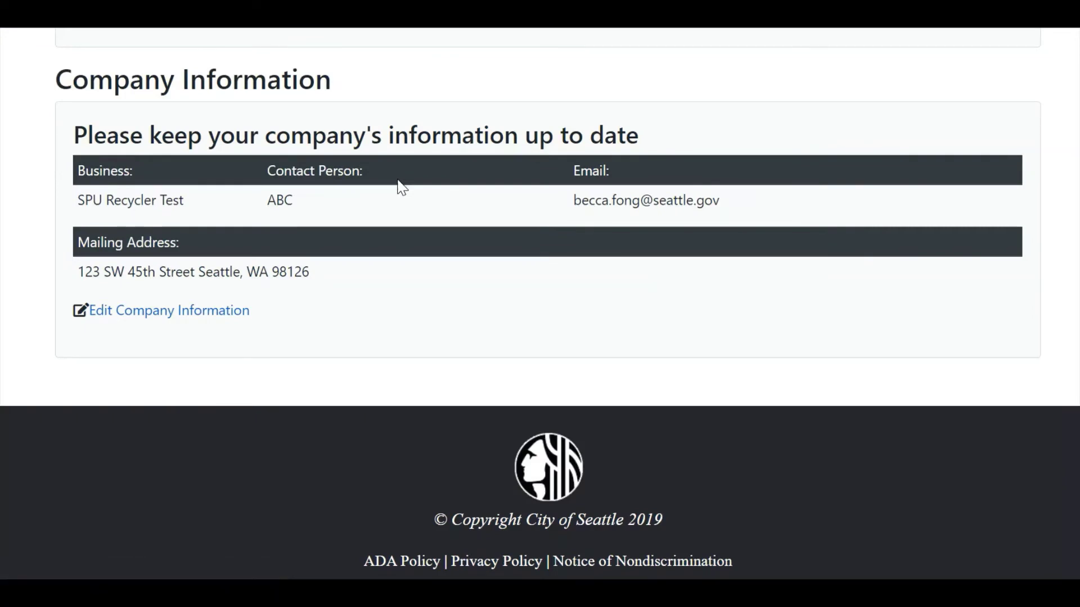
pyautogui.click(191, 316)
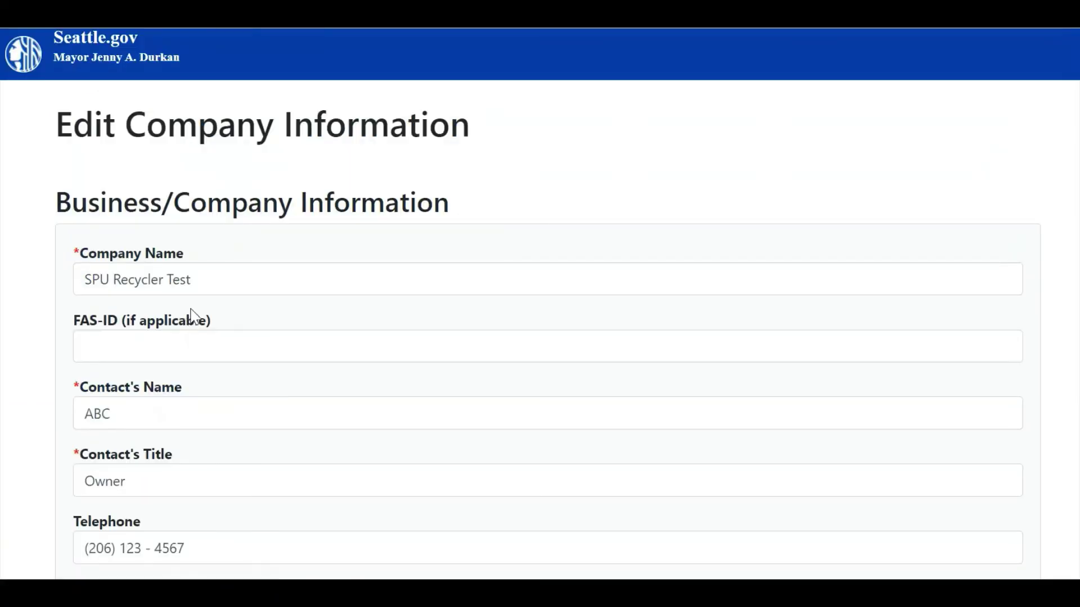
pyautogui.scroll(-2, 258, 282)
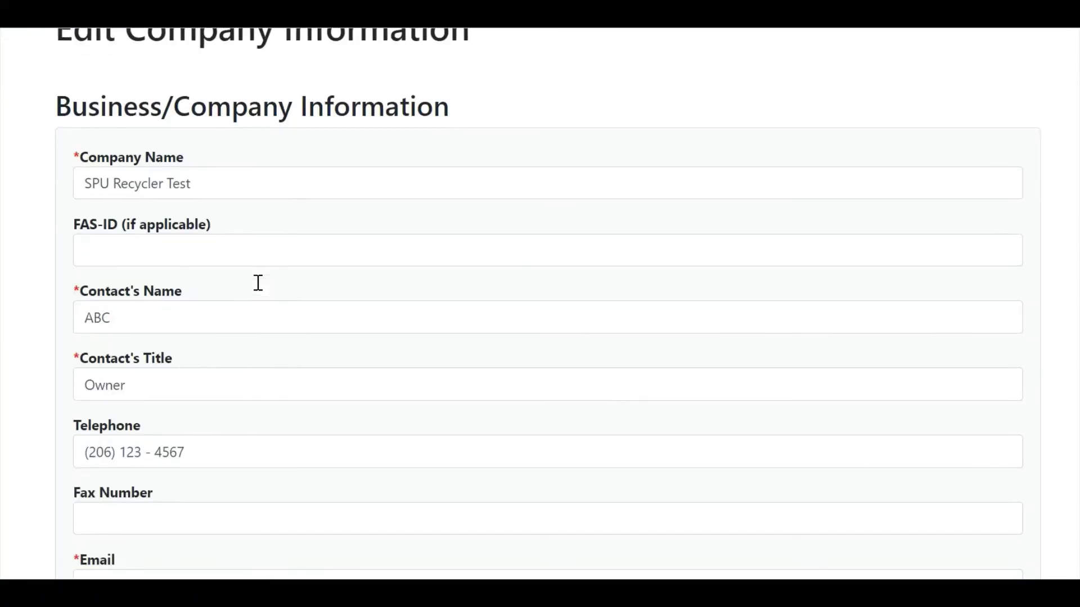
pyautogui.scroll(-2, 256, 282)
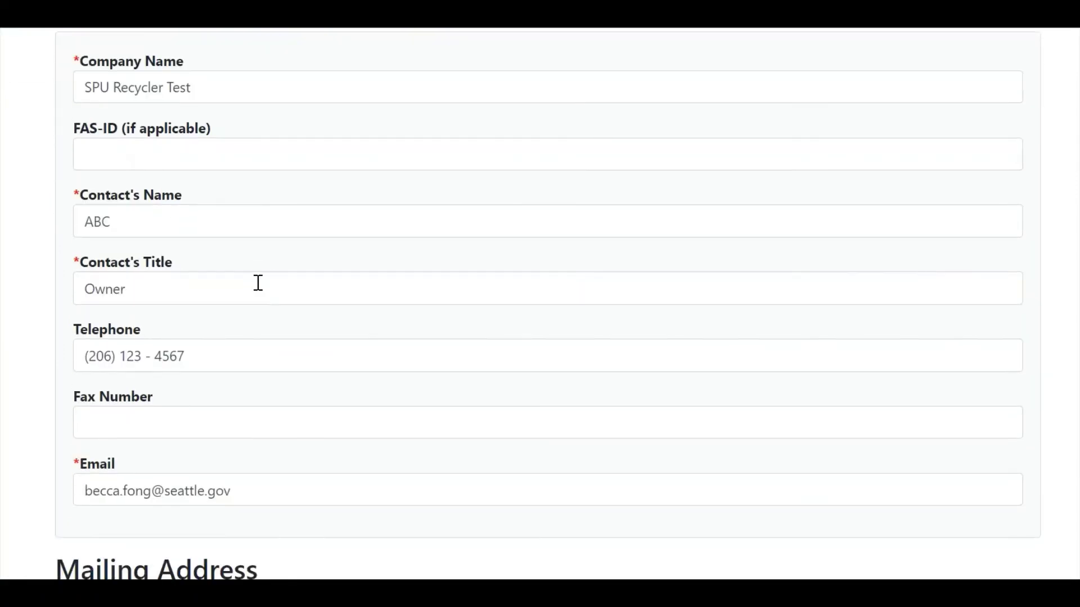
pyautogui.scroll(-2, 258, 282)
pyautogui.scroll(-5, 258, 282)
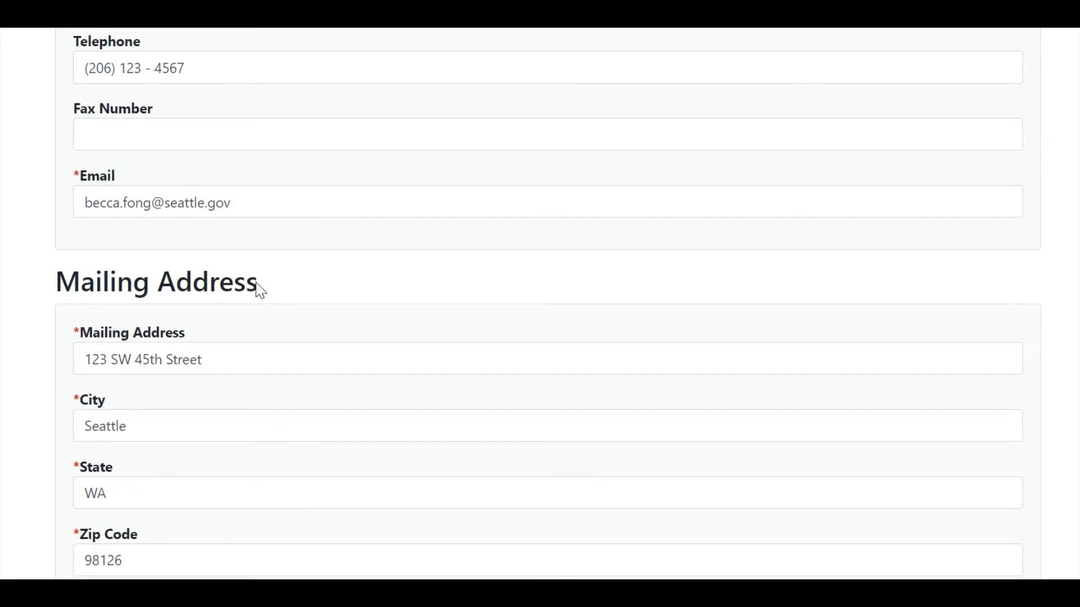
pyautogui.scroll(-2, 258, 283)
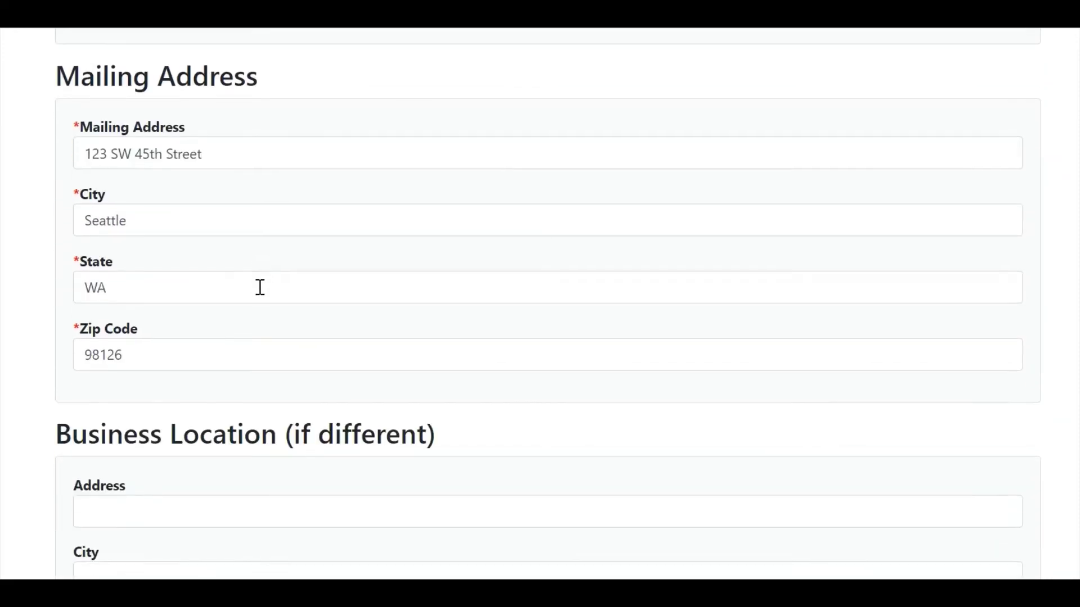
pyautogui.scroll(-3, 260, 285)
pyautogui.scroll(-6, 260, 288)
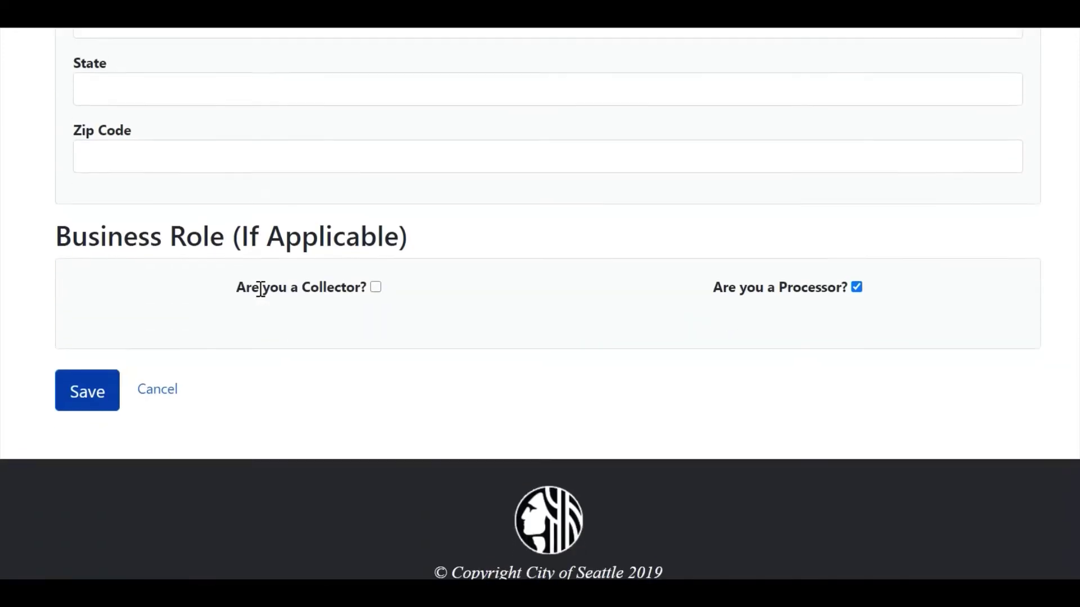
pyautogui.click(111, 390)
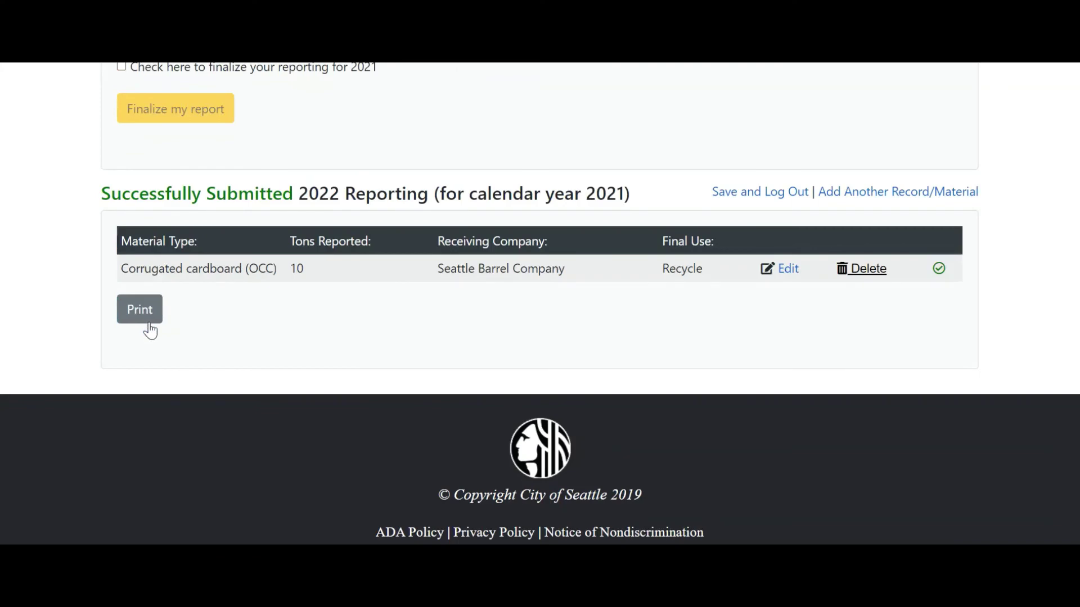
# Step: Tick the 2021 finalize checkbox and submit with Finalize my report
pyautogui.scroll(3, 187, 343)
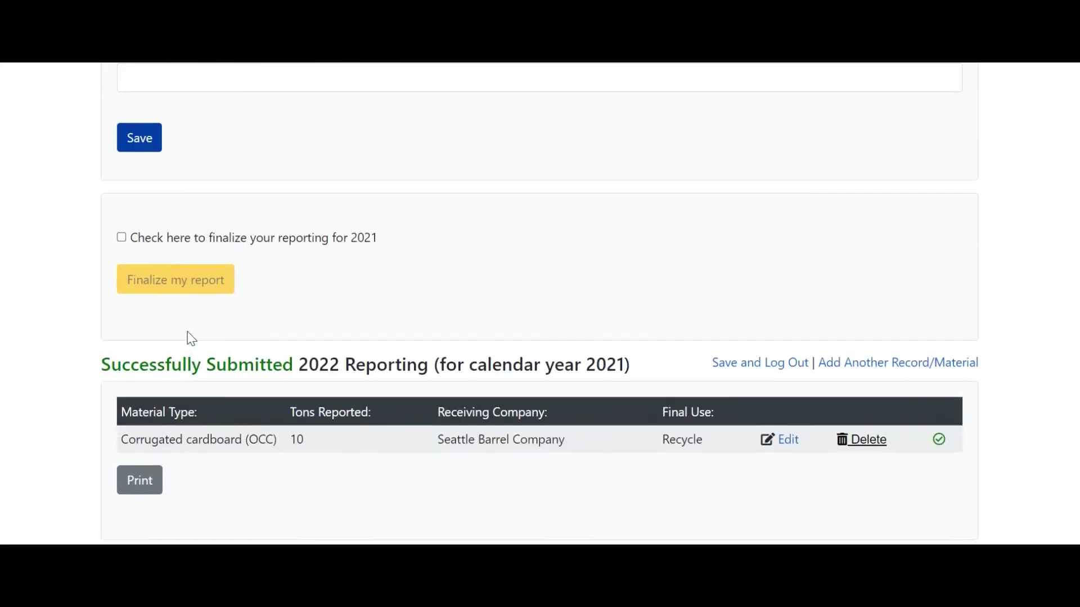
pyautogui.click(121, 237)
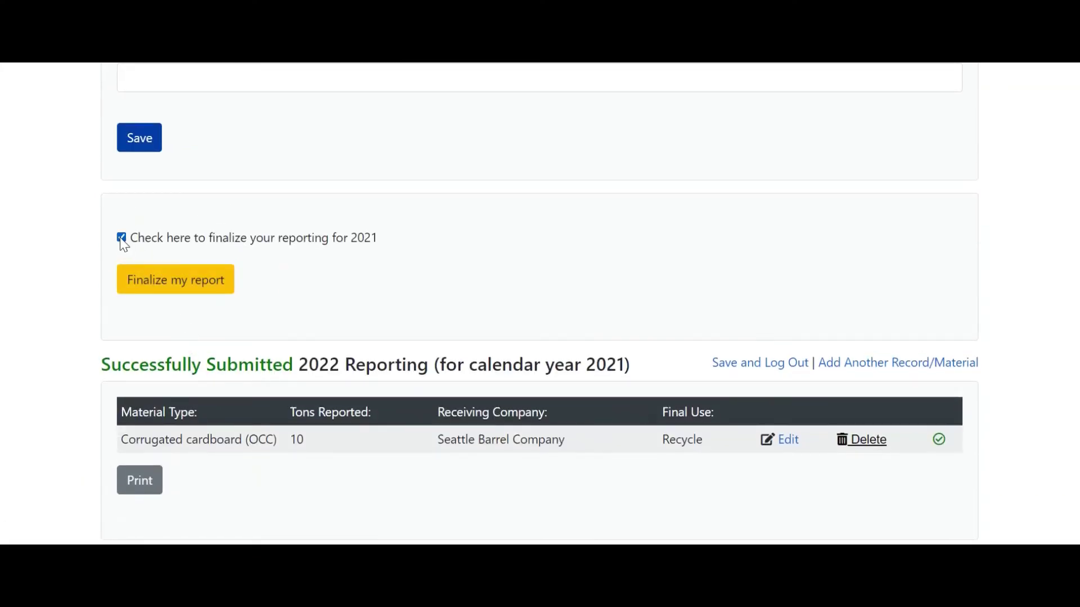
pyautogui.click(161, 285)
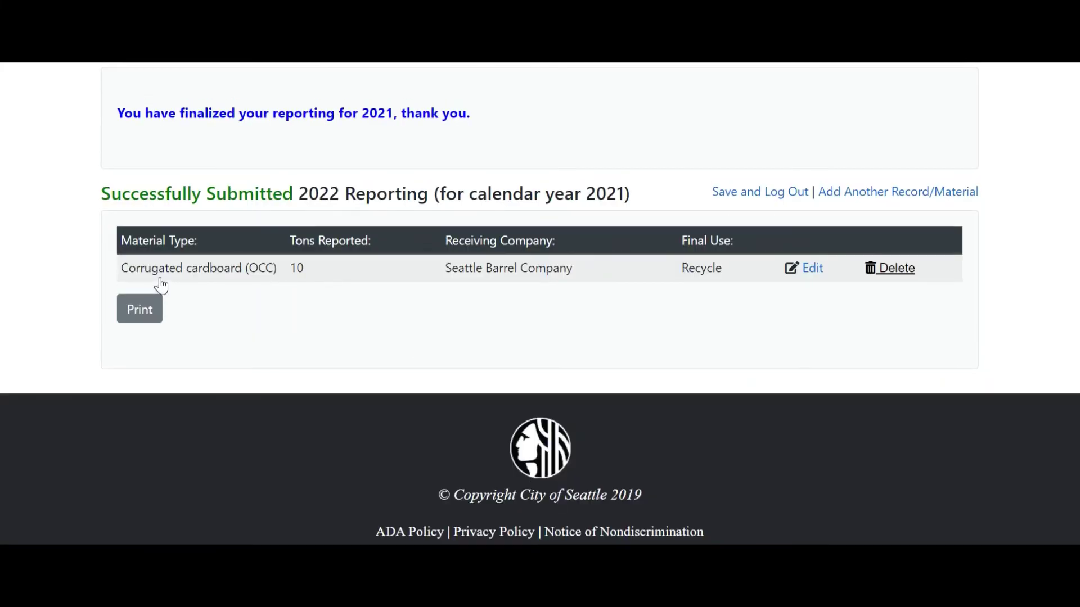
pyautogui.scroll(2, 170, 289)
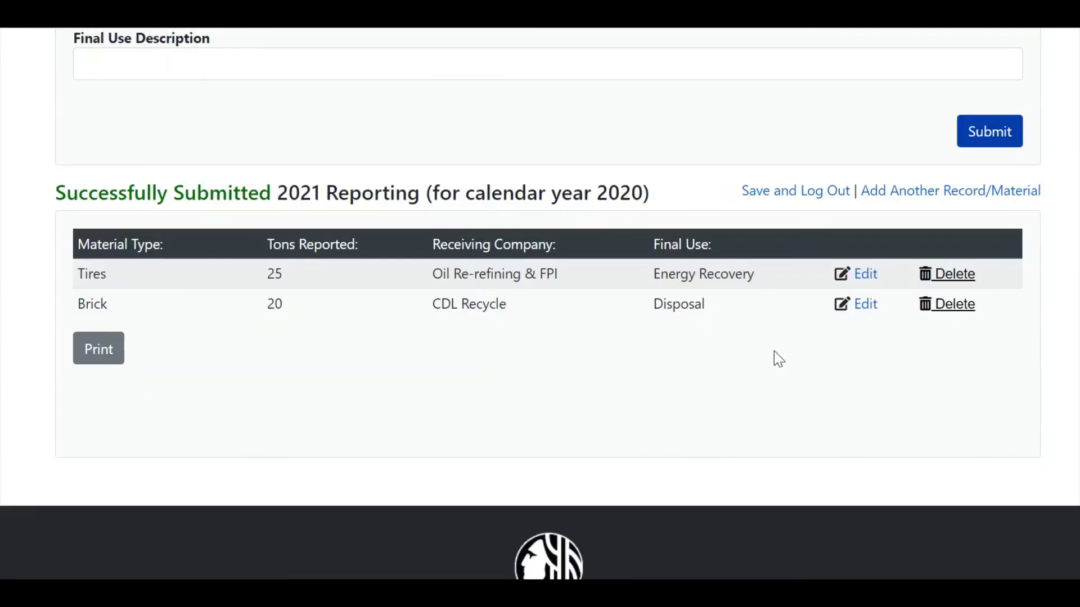
# Step: Save the report and log out via the Save and Log Out link
pyautogui.click(777, 201)
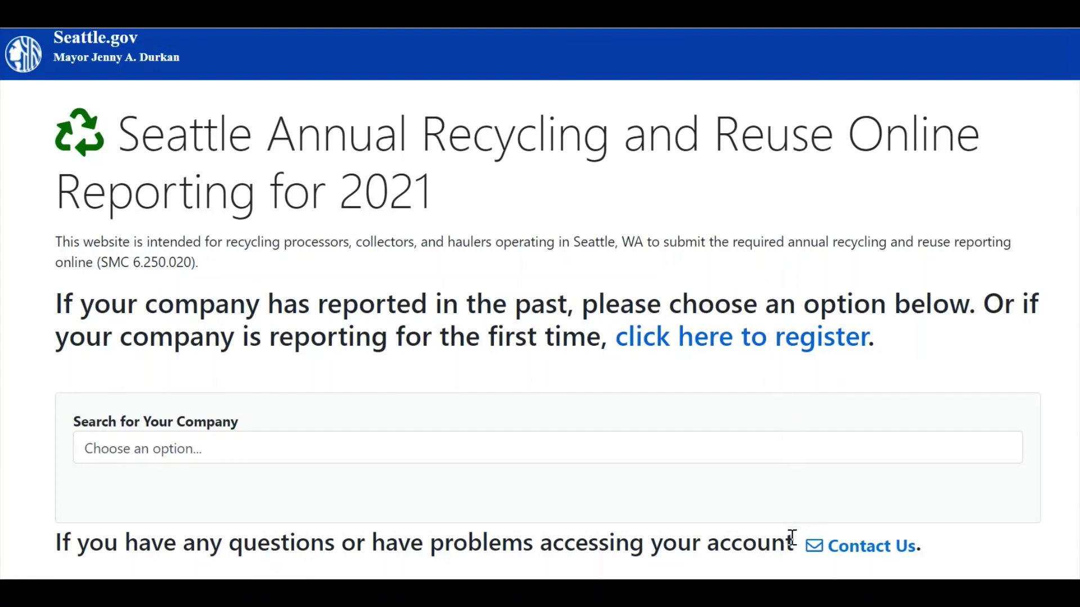
pyautogui.moveTo(793, 538); pyautogui.dragTo(57, 547)
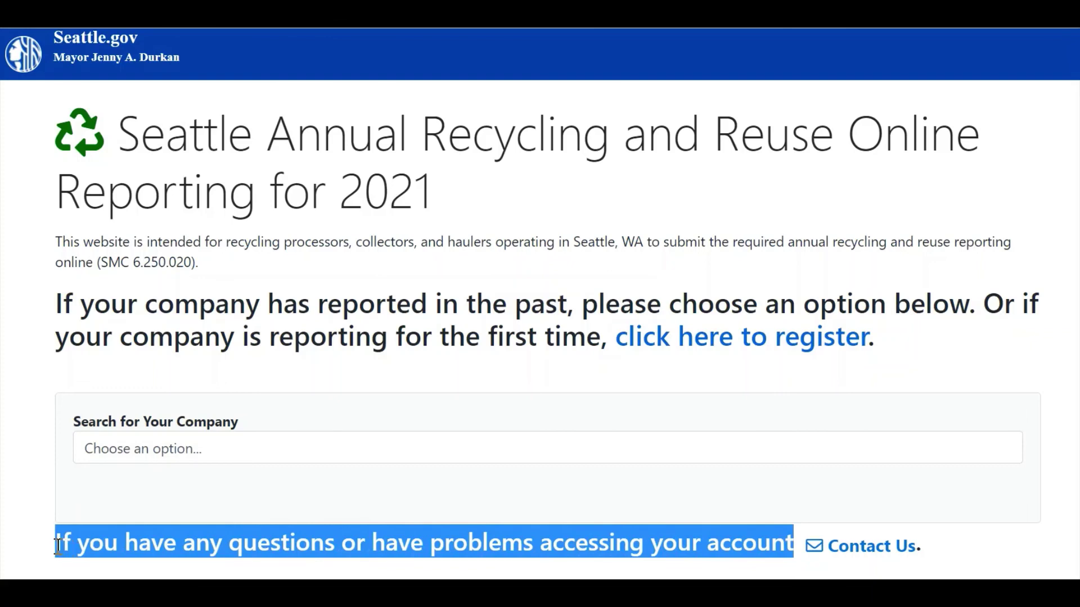